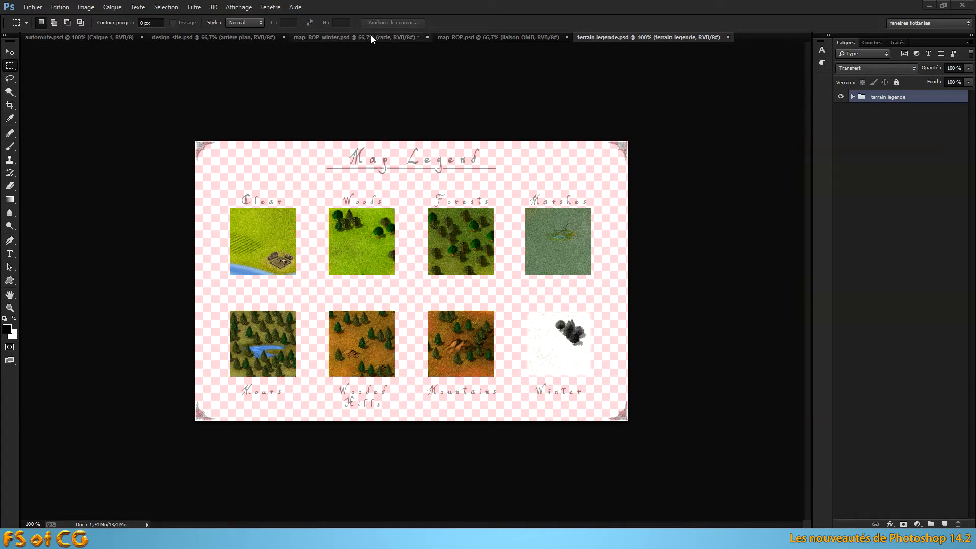
Compare map_ROP.psd with terrain legende.psd and expand the terrain legende group to examine its layers
left_click(456, 37)
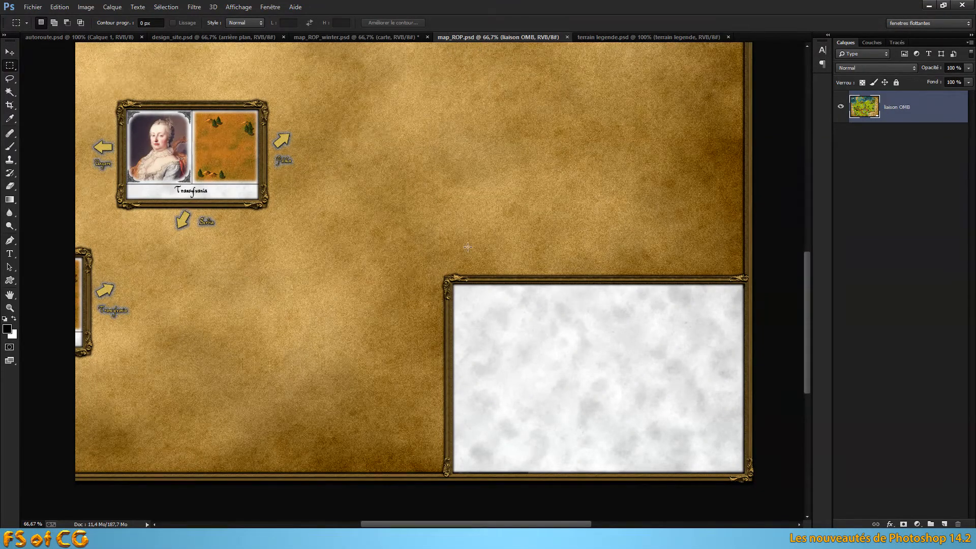
left_click(657, 37)
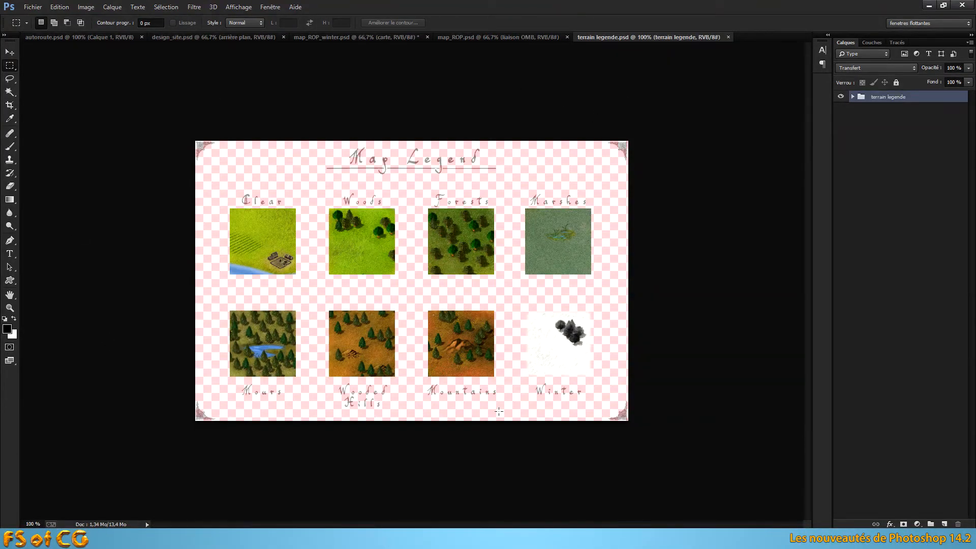
left_click(854, 97)
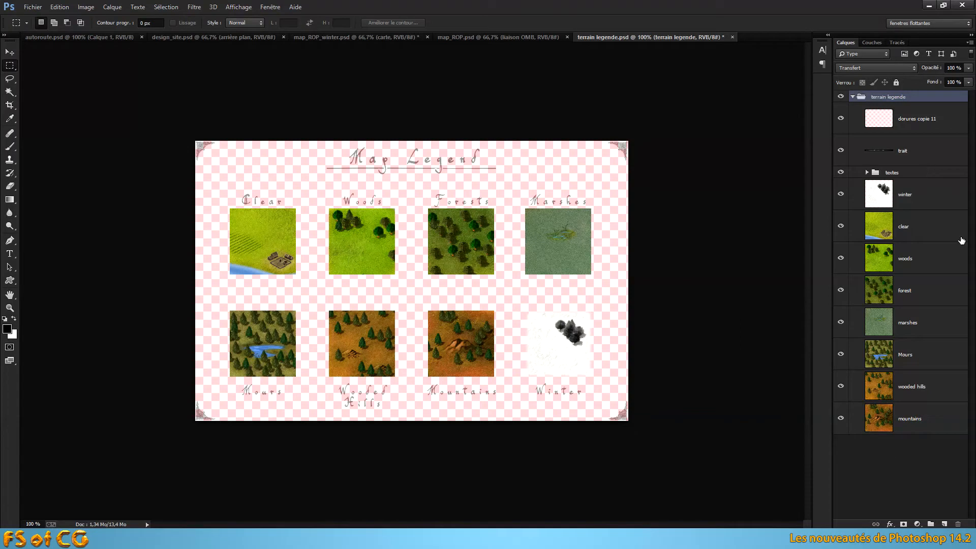
Place terrain legende.psd as an embedded smart object in map_ROP.psd, positioned inside the blank white frame
left_click(447, 37)
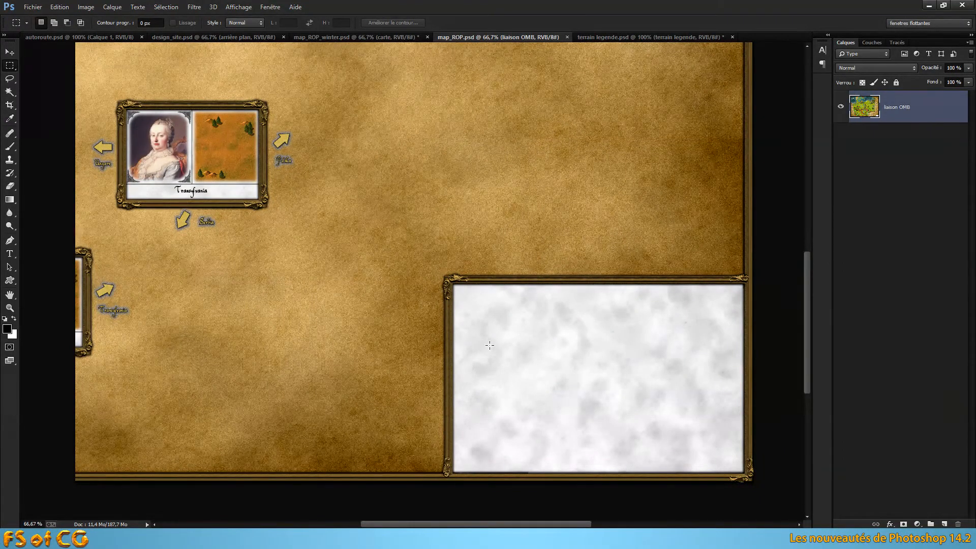
left_click(34, 9)
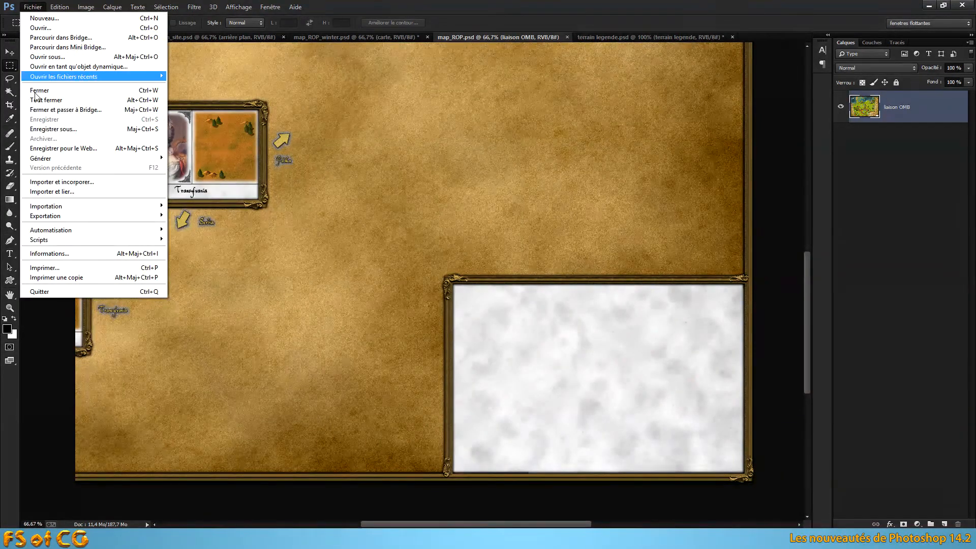
left_click(59, 181)
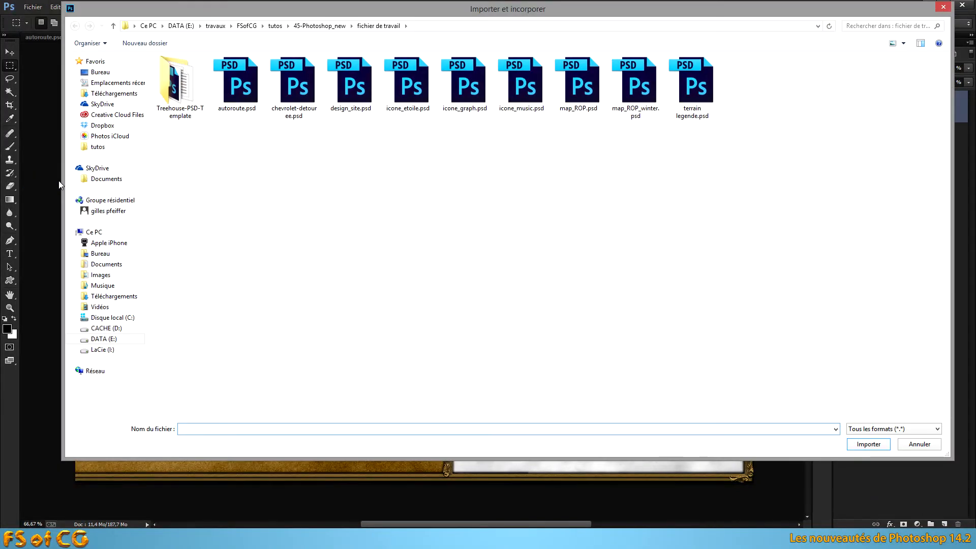
left_click(701, 86)
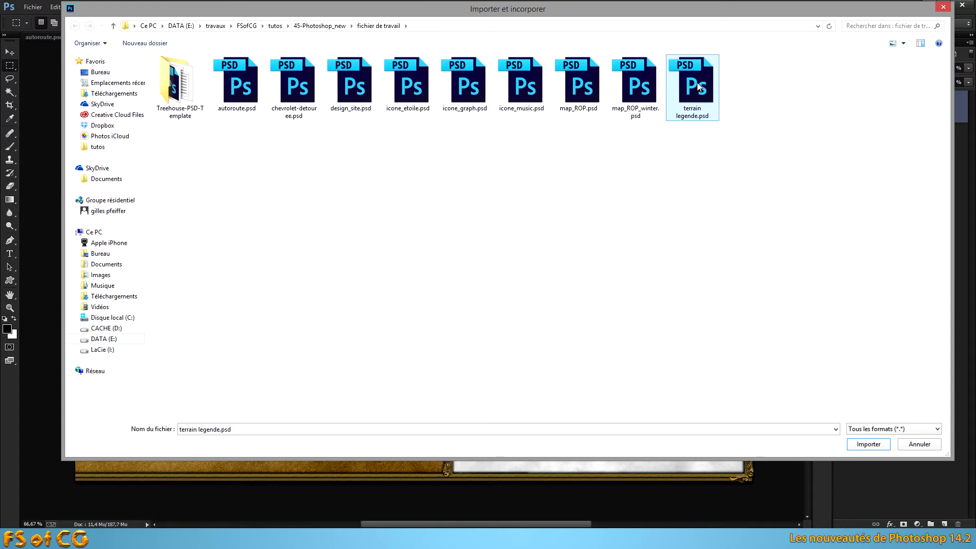
double_click(697, 83)
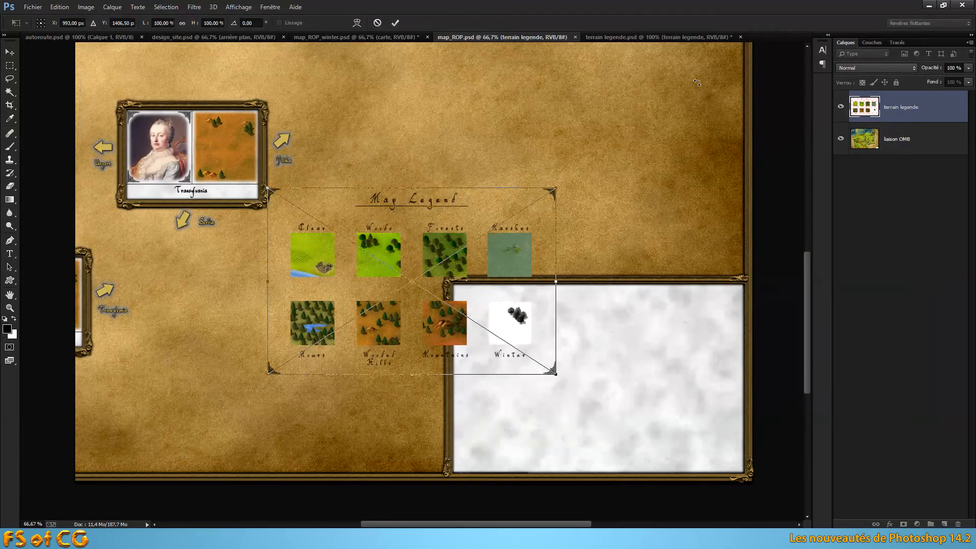
left_click_drag(440, 241, 627, 336)
key("Return")
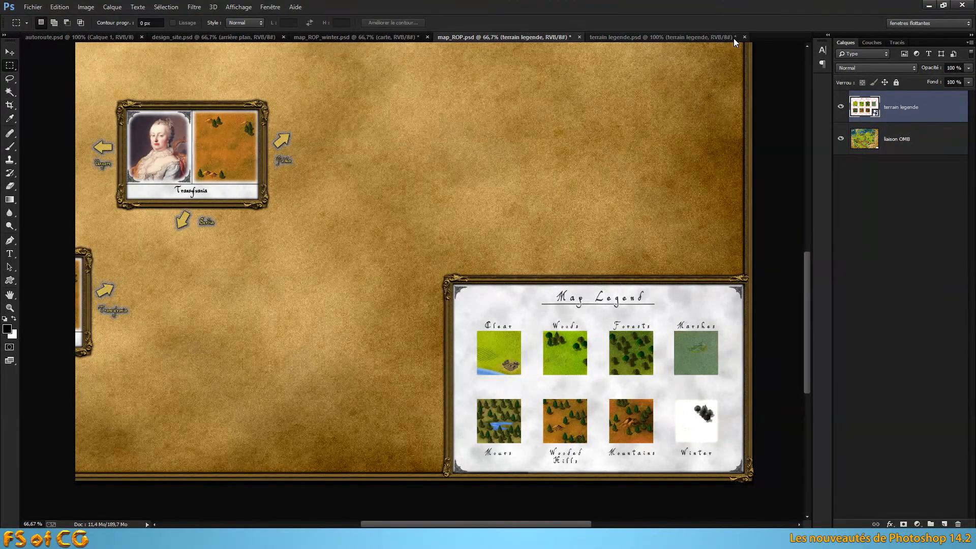
Close the separately opened terrain legende.psd document
left_click(701, 36)
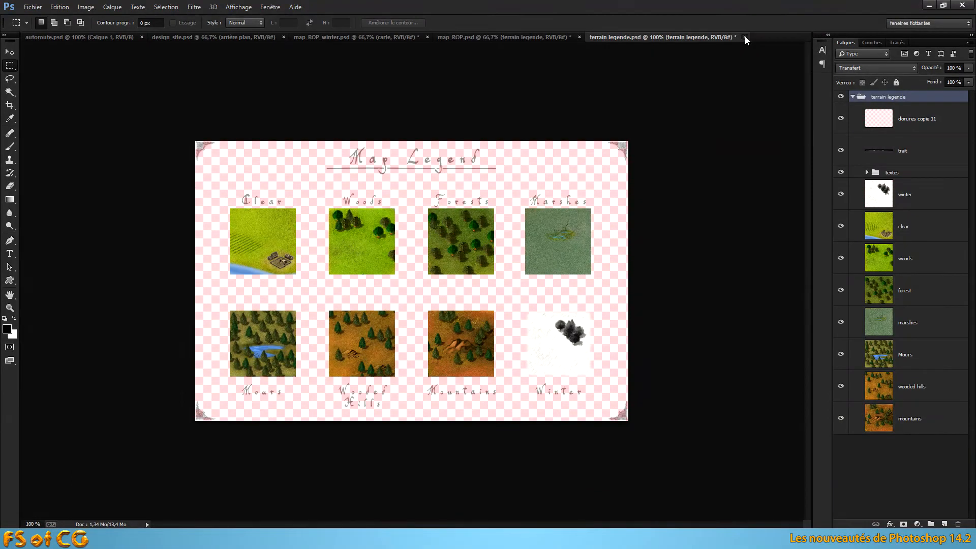
left_click(745, 37)
left_click(475, 203)
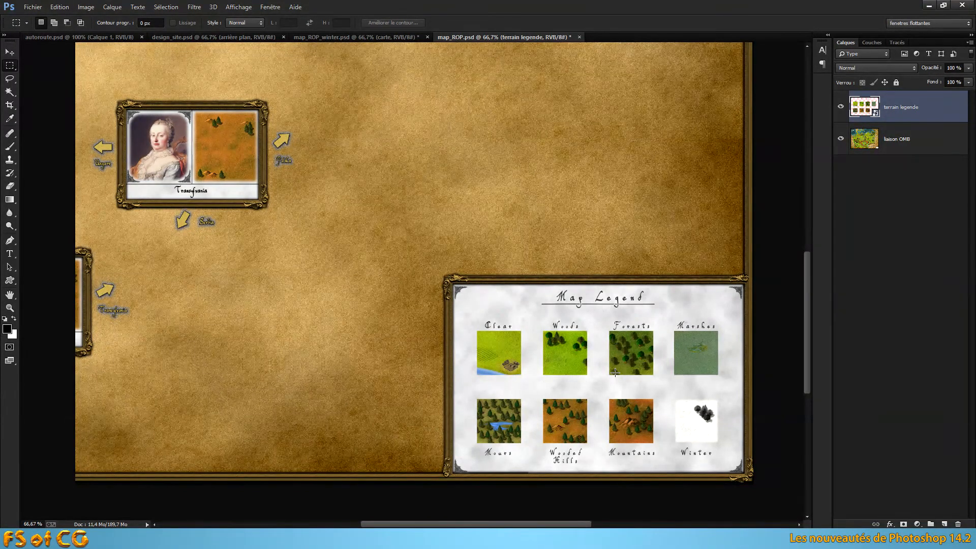
Open the embedded terrain legende contents, duplicate the textes group, and hide the original group
double_click(863, 108)
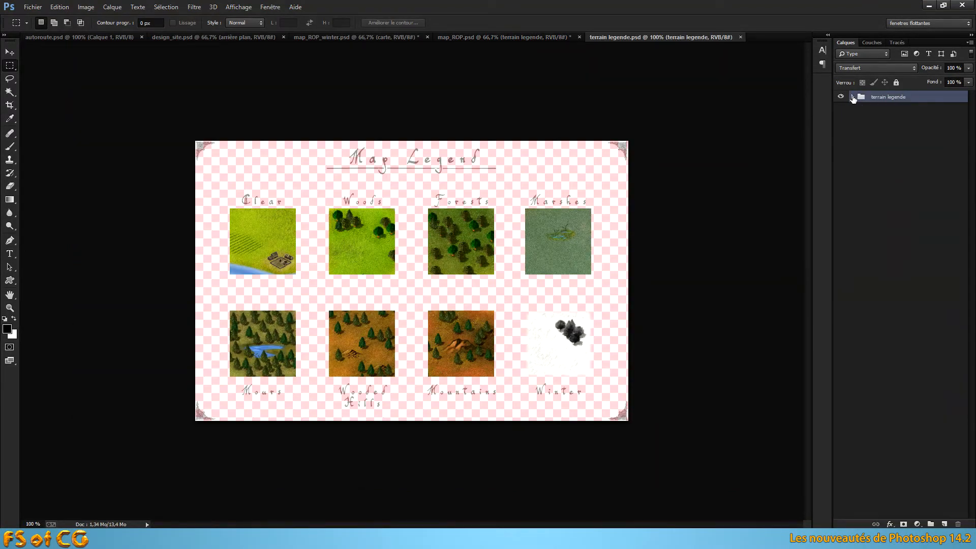
left_click(853, 96)
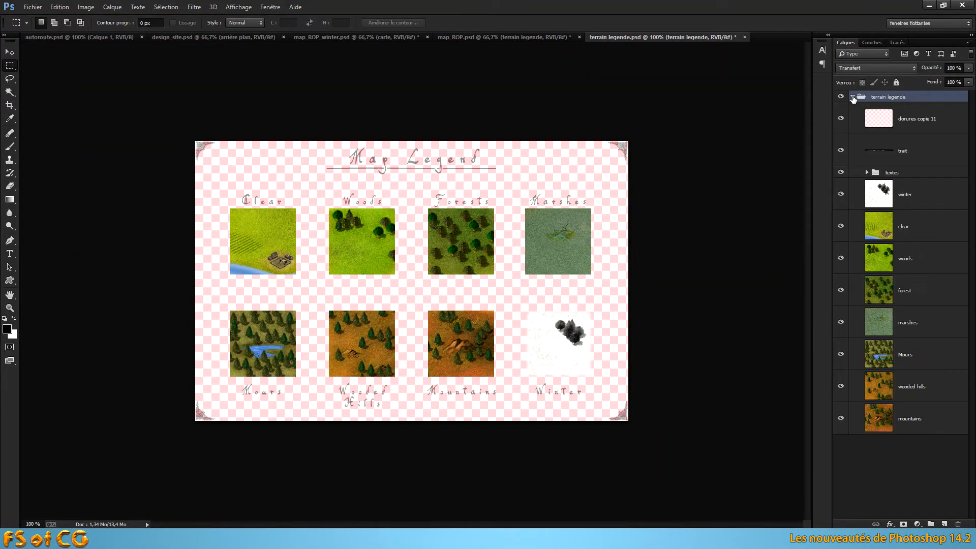
left_click(868, 173)
left_click(945, 193)
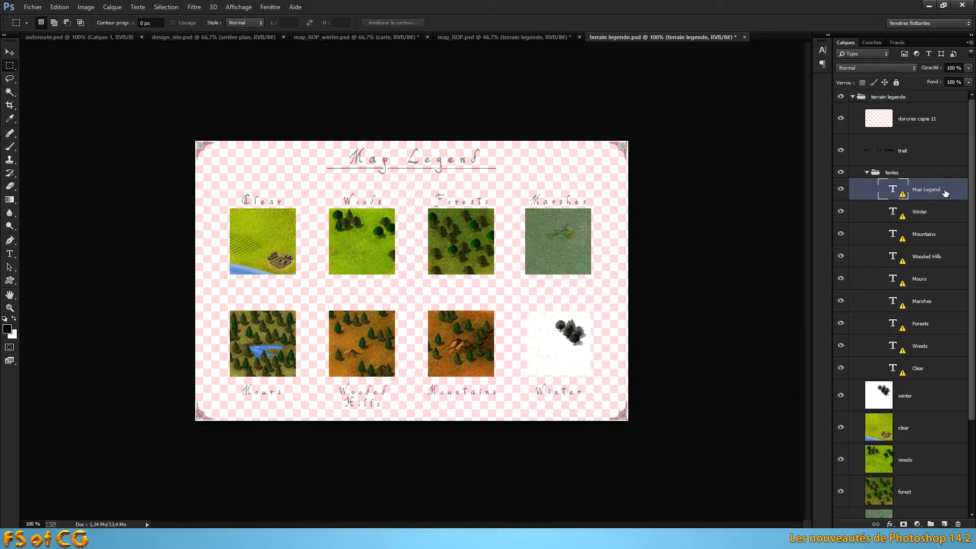
left_click(925, 174)
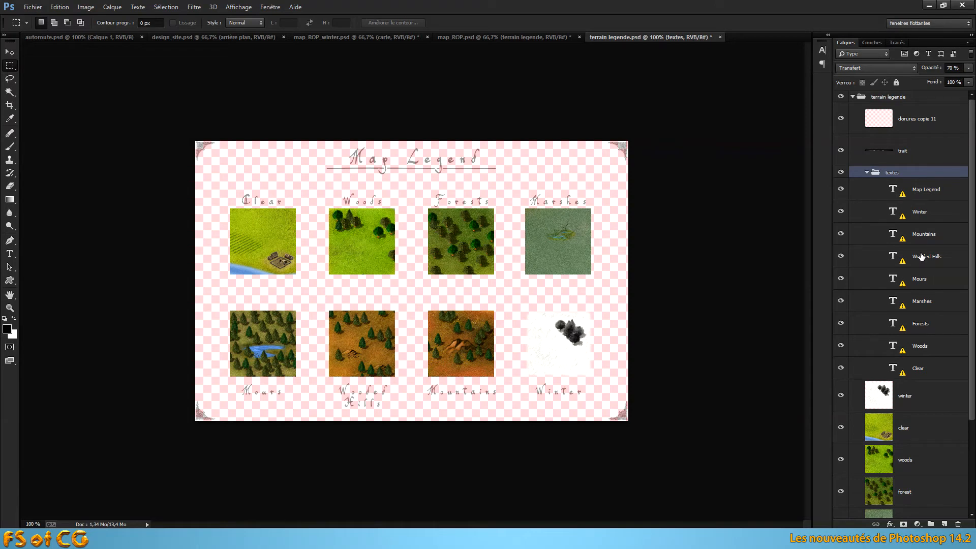
key("ctrl+j")
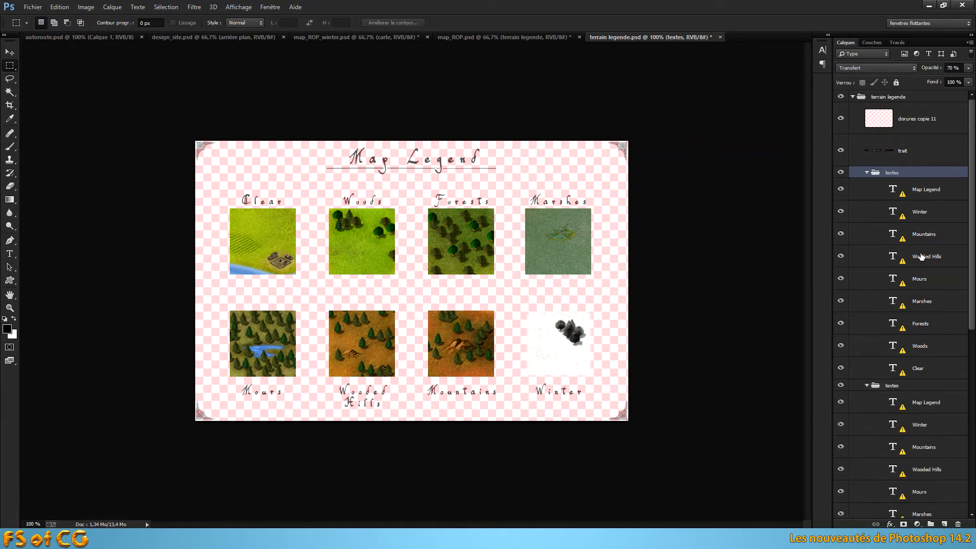
left_click(868, 386)
left_click(841, 386)
Change the font of all nine text layers in the duplicated textes group, from Map Legend to Clear, to Amaldemo
left_click(932, 186)
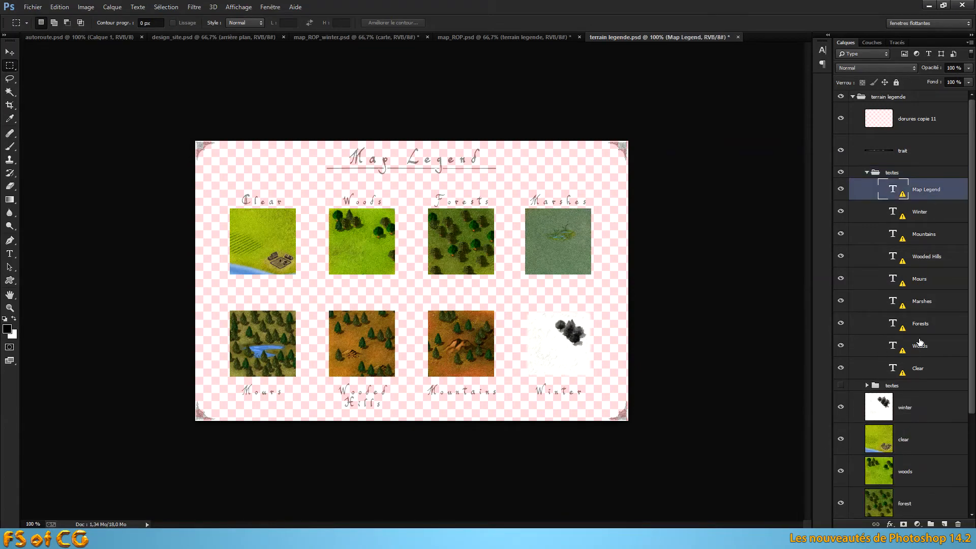
left_click(920, 366, "shift")
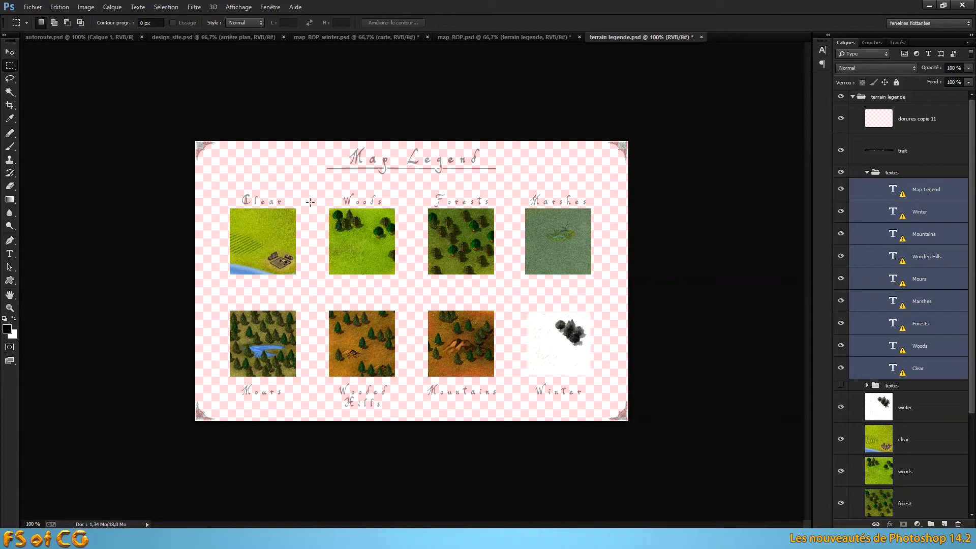
key("t")
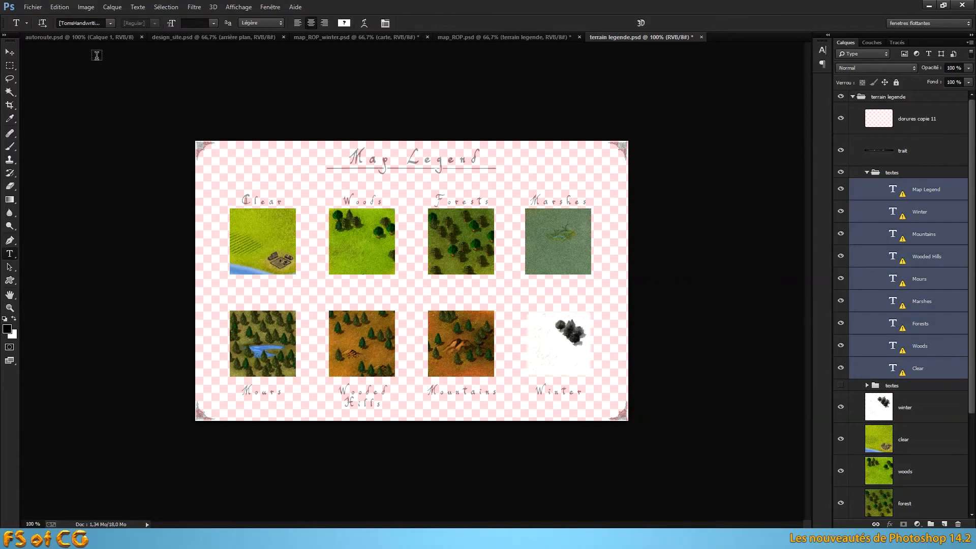
left_click(111, 24)
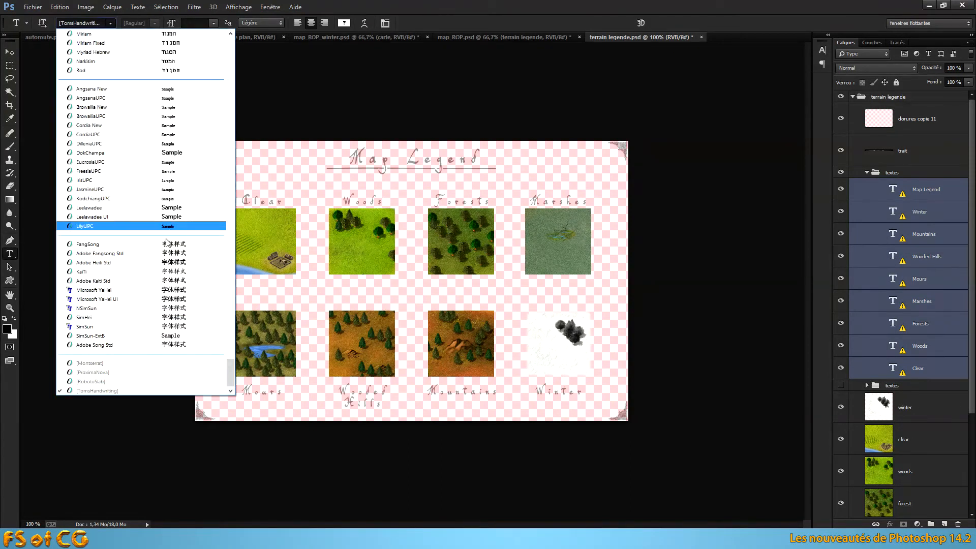
left_click_drag(230, 373, 255, 35)
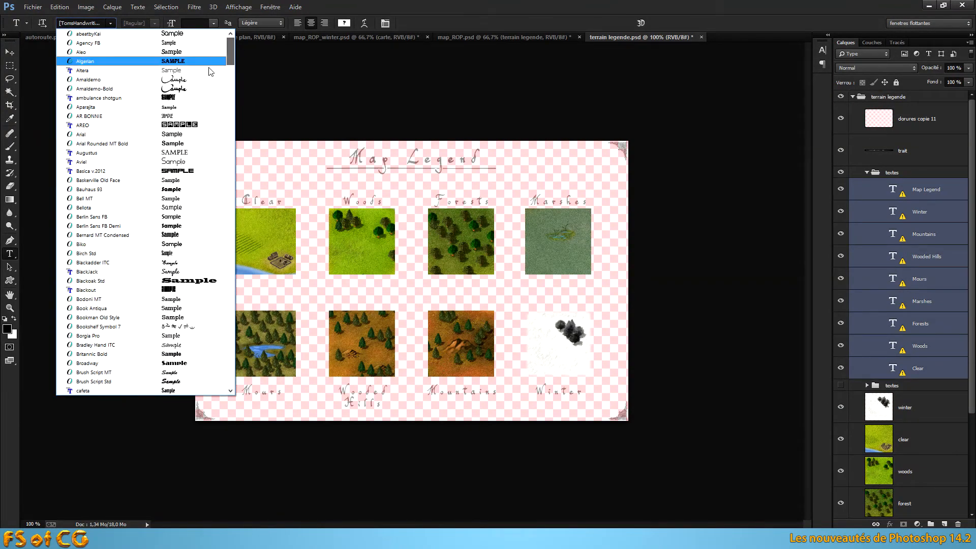
left_click(186, 80)
left_click(452, 222)
left_click(466, 223)
left_click(468, 222)
left_click(468, 222)
left_click(468, 222)
left_click(468, 222)
left_click(468, 222)
left_click(468, 220)
left_click(468, 218)
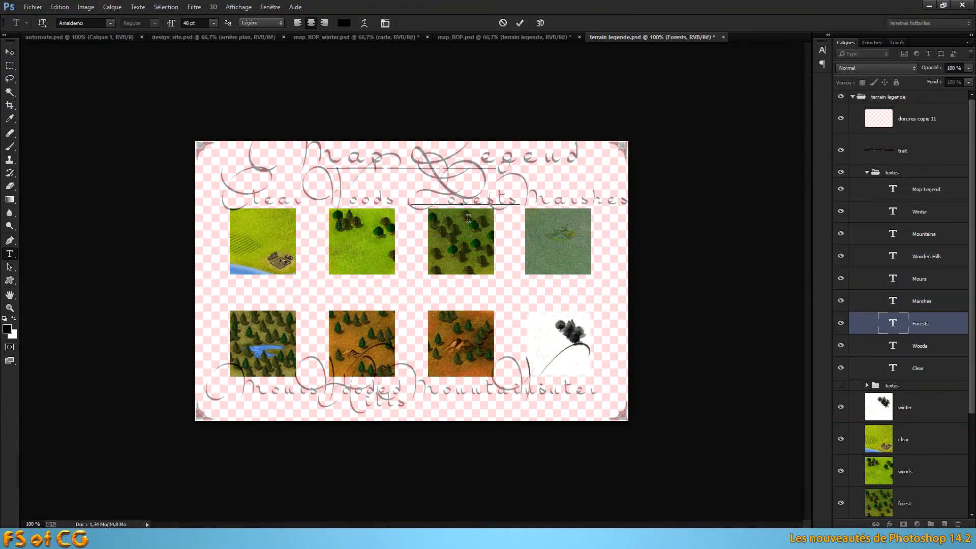
Set the font size of all nine text layers in the visible textes group to 12 pt
left_click(933, 369)
left_click(937, 197, "shift")
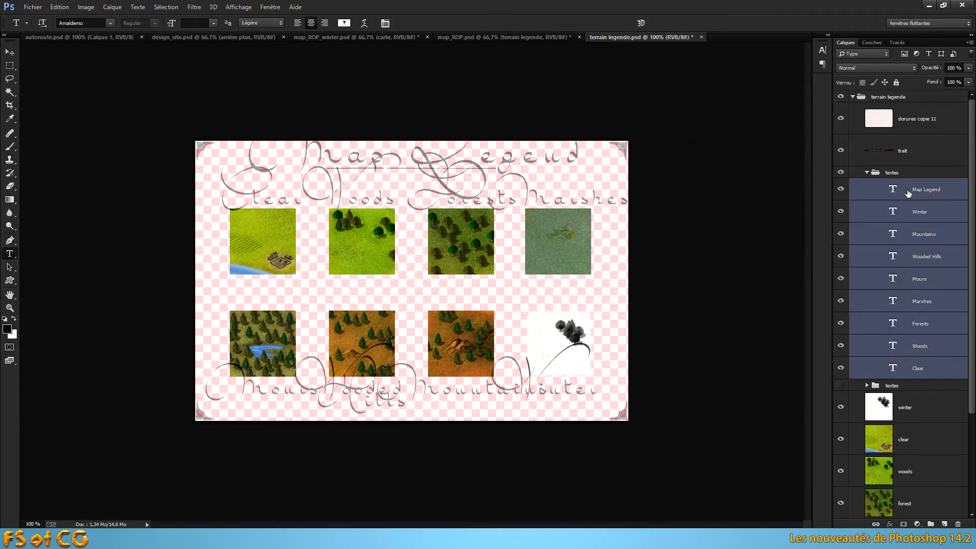
left_click(214, 24)
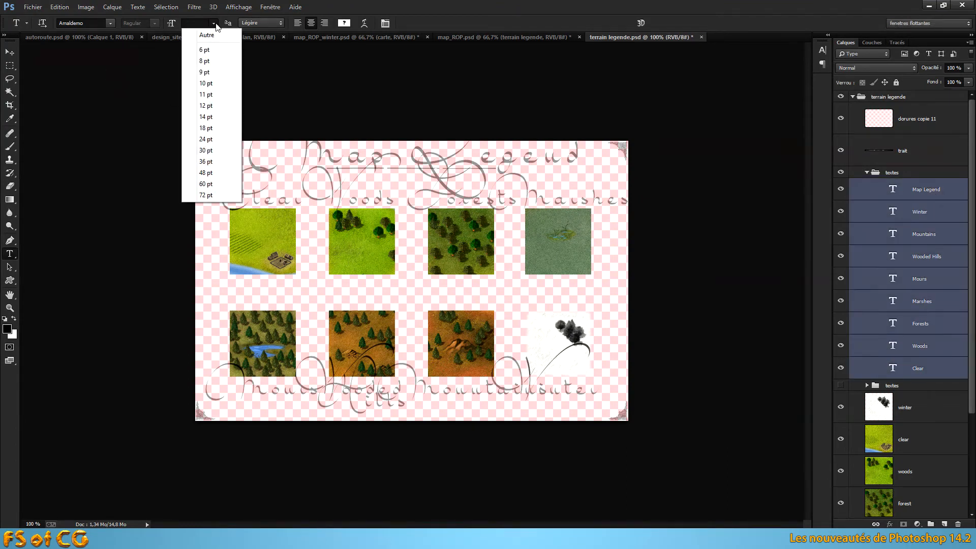
left_click(209, 105)
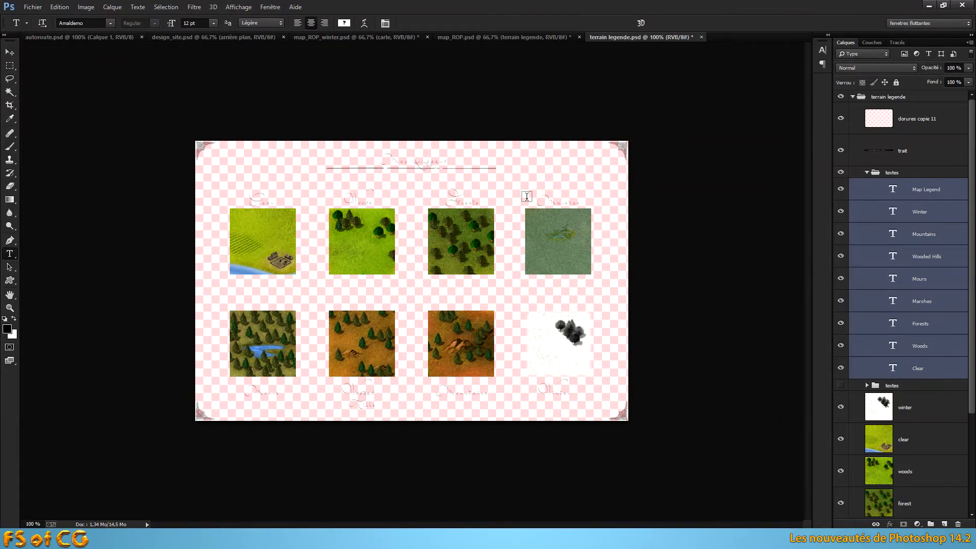
Save the embedded legend and inspect its updated lettering in map_ROP.psd at 100% zoom
key("ctrl+s")
left_click(465, 37)
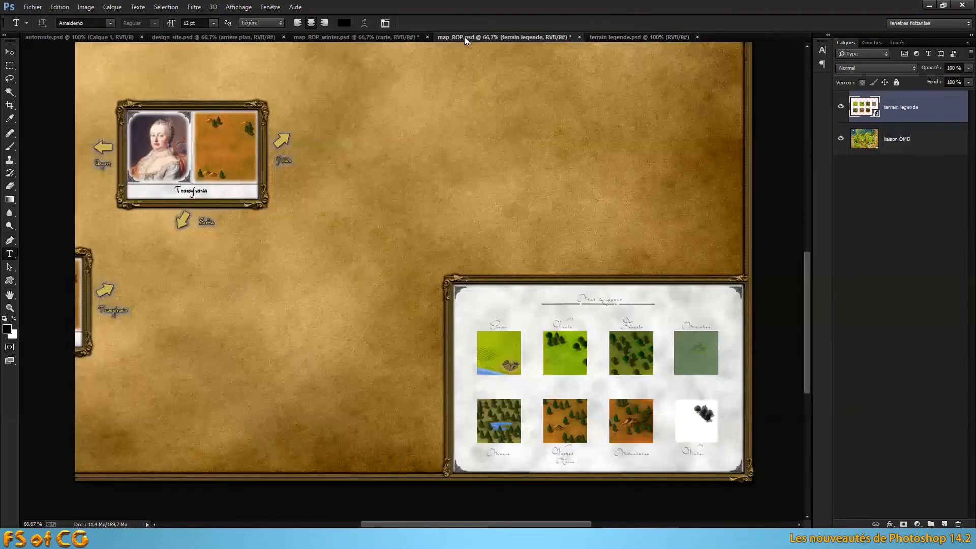
key("ctrl+1")
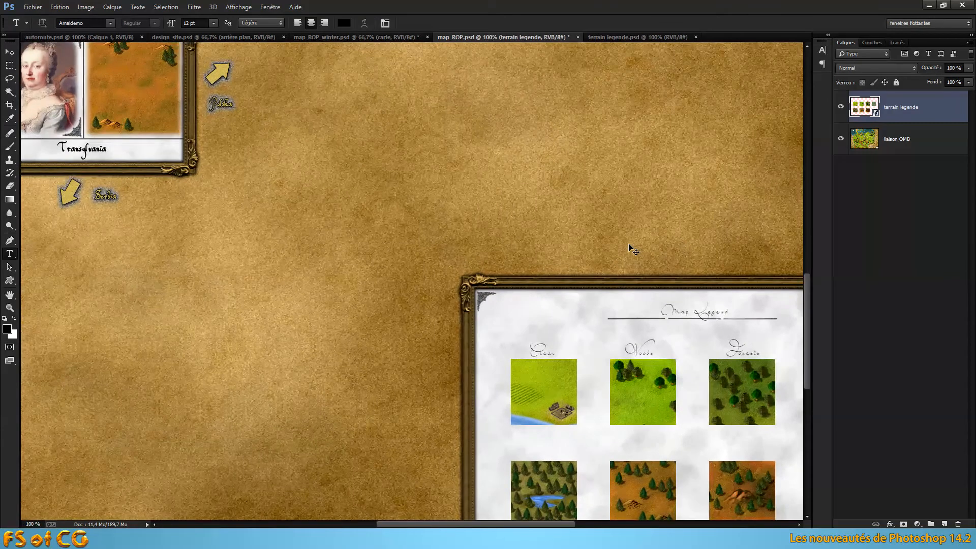
left_click_drag(705, 401, 526, 251)
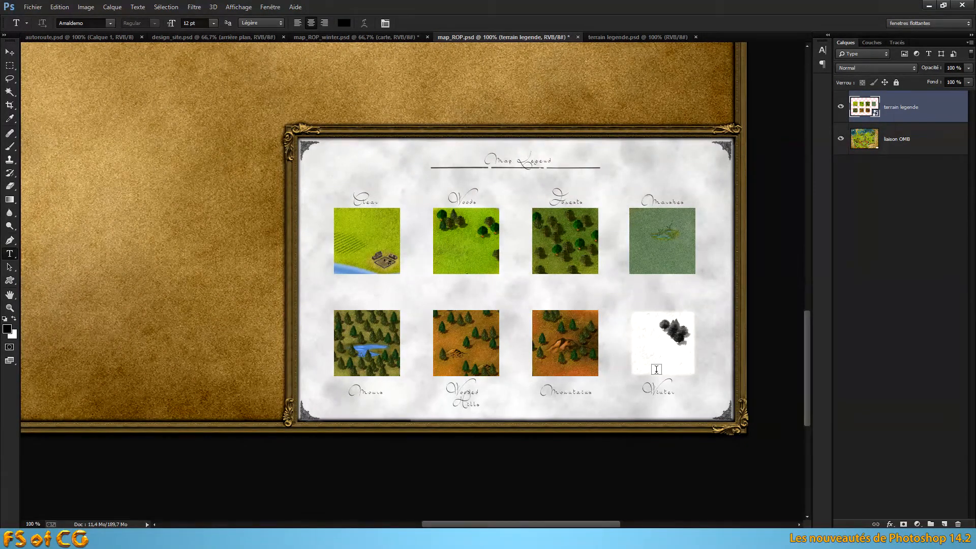
Delete the restyled textes group from the embedded legend, show the original textes group again, and close the file
left_click(658, 34)
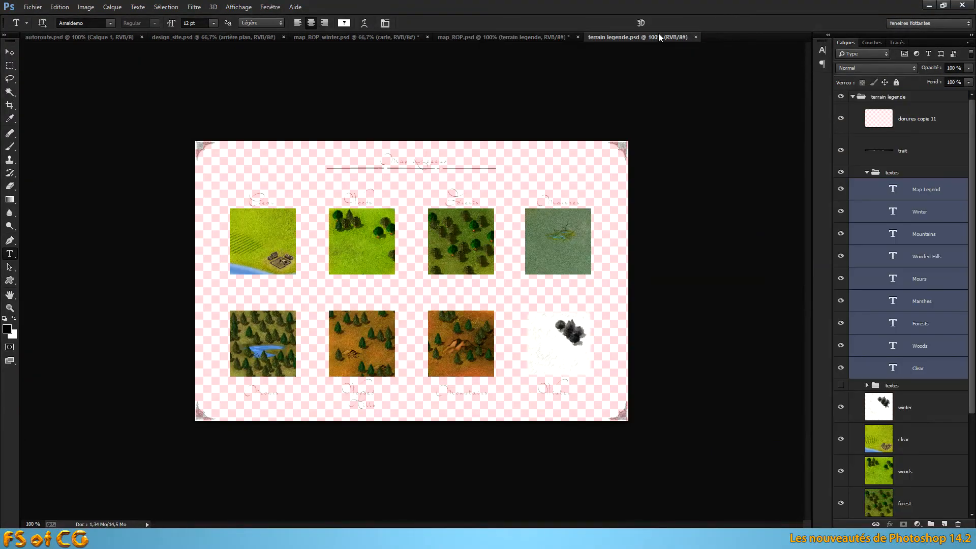
left_click(890, 173)
key("Delete")
left_click(842, 173)
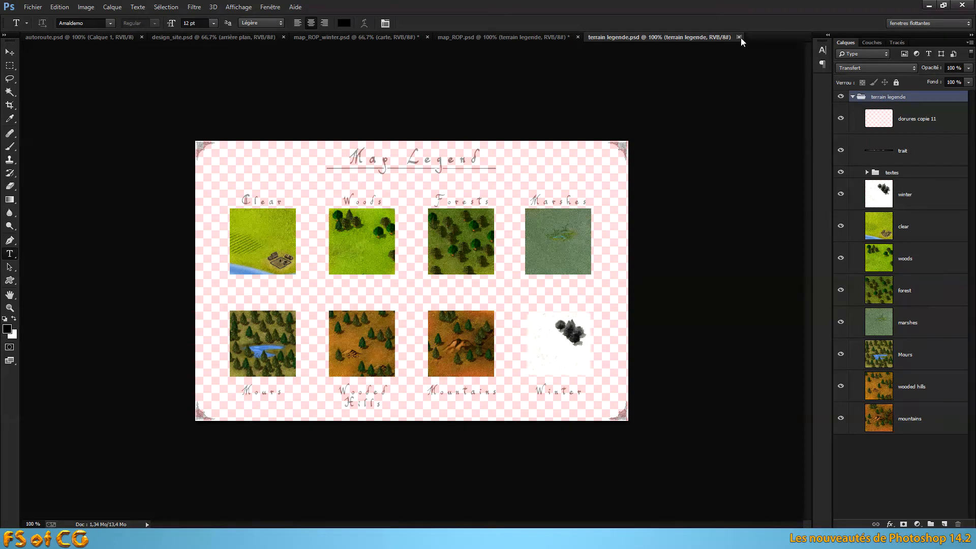
left_click(739, 37)
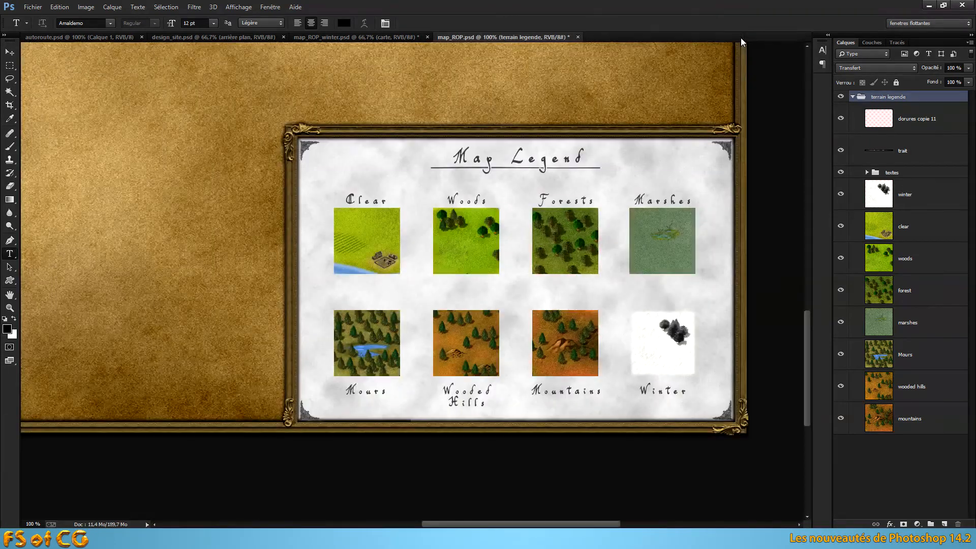
Delete the embedded terrain legende layer from map_ROP.psd
left_click(959, 524)
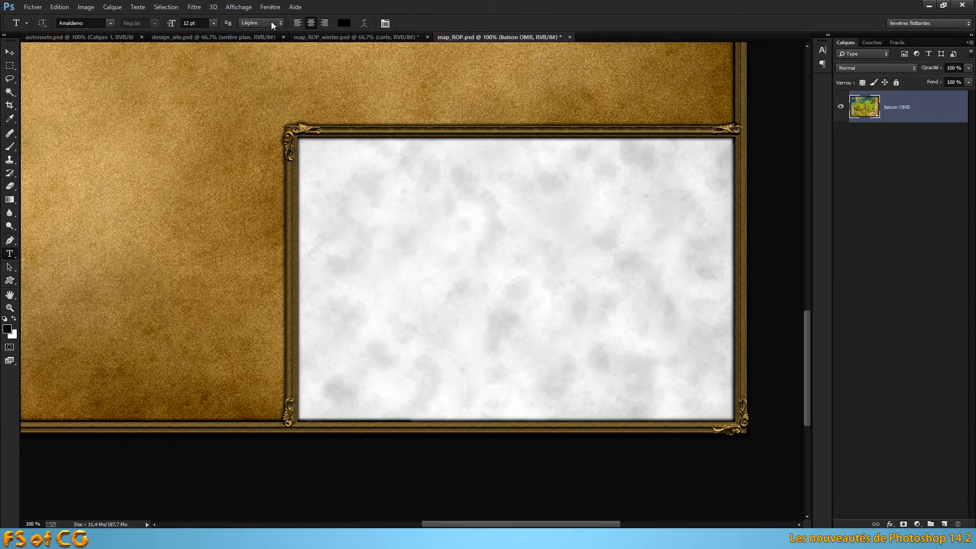
Place map_ROP_winter.psd side by side with map_ROP.psd and show the empty legend frame of each map at 66.7% zoom
left_click_drag(321, 36, 810, 109)
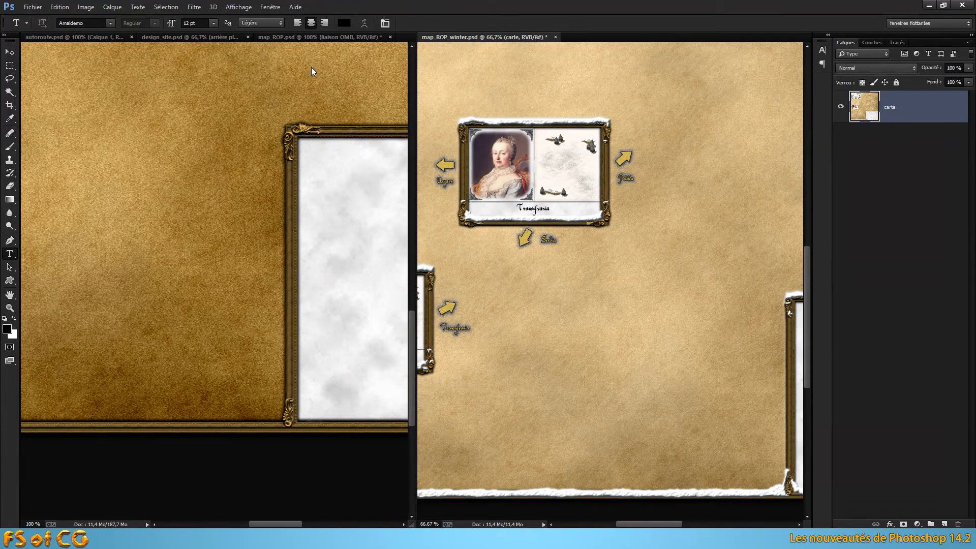
left_click(319, 36)
left_click_drag(340, 161, 58, 224)
key("ctrl+minus")
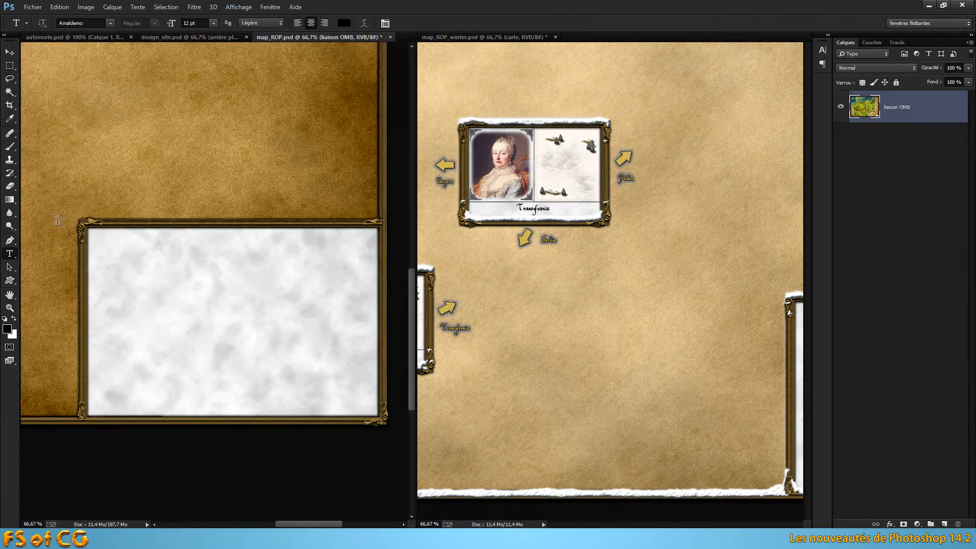
left_click(649, 232)
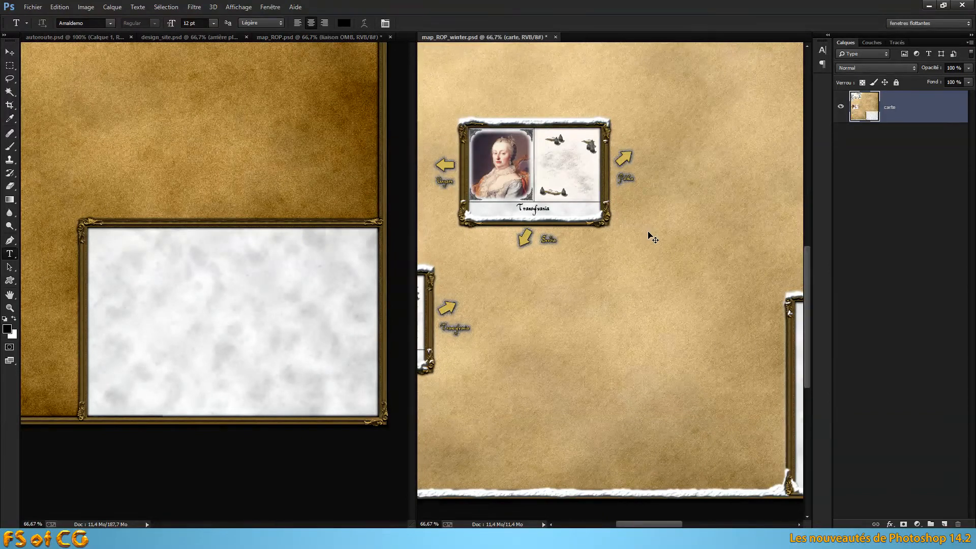
key("ctrl+minus")
left_click_drag(730, 375, 493, 274)
key("ctrl+minus")
key("ctrl+plus")
key("ctrl+plus")
left_click_drag(721, 401, 607, 358)
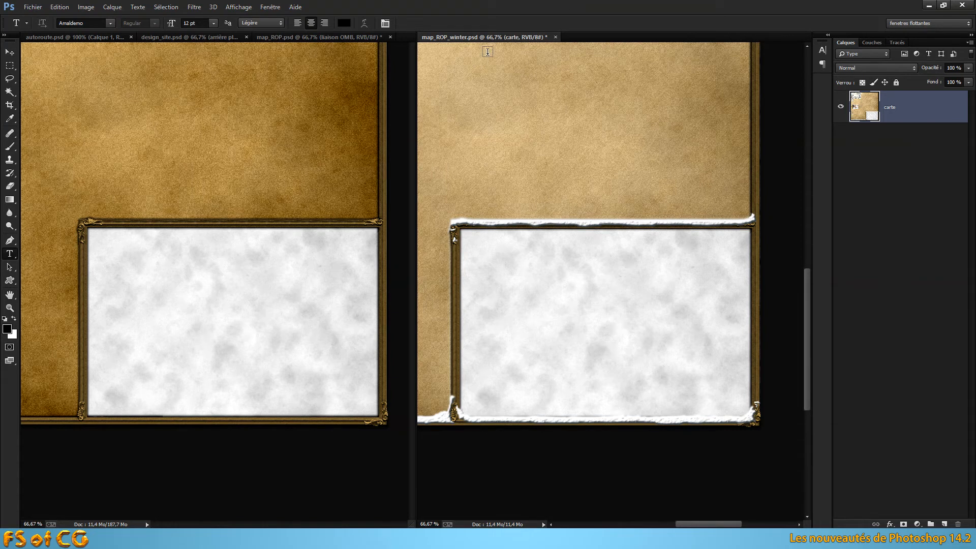
Place terrain legende.psd as a linked smart object inside the empty legend frame of map_ROP_winter.psd
left_click(32, 7)
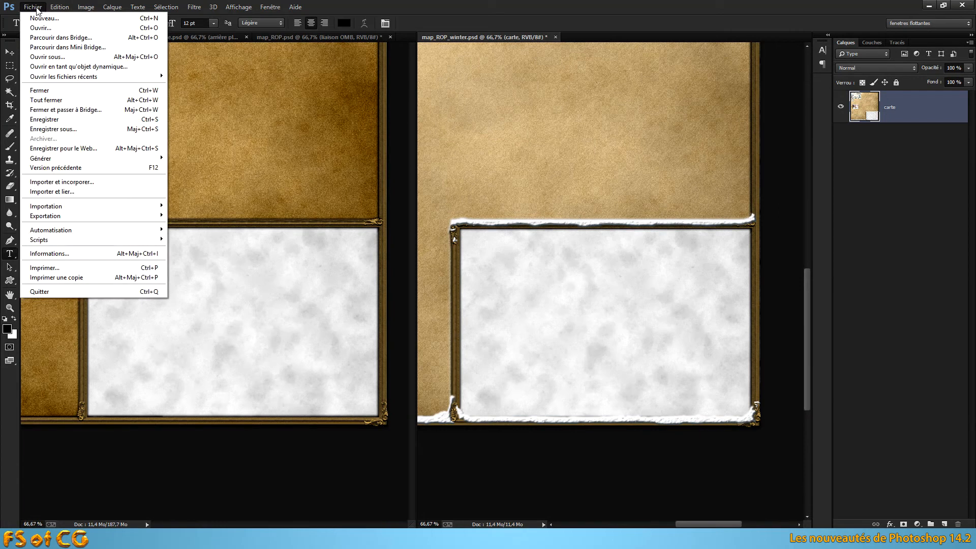
left_click(76, 191)
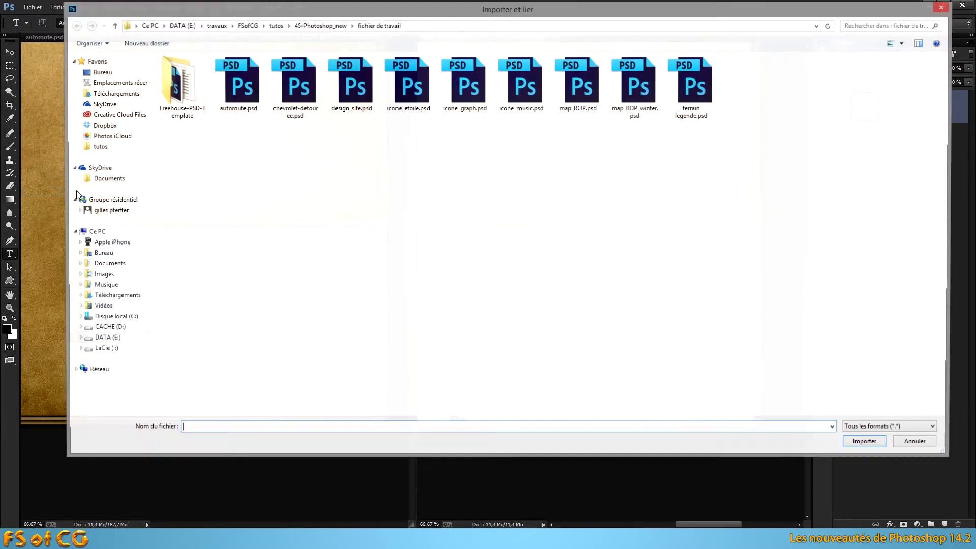
double_click(690, 87)
left_click_drag(631, 256, 625, 294)
key("Return")
key("t")
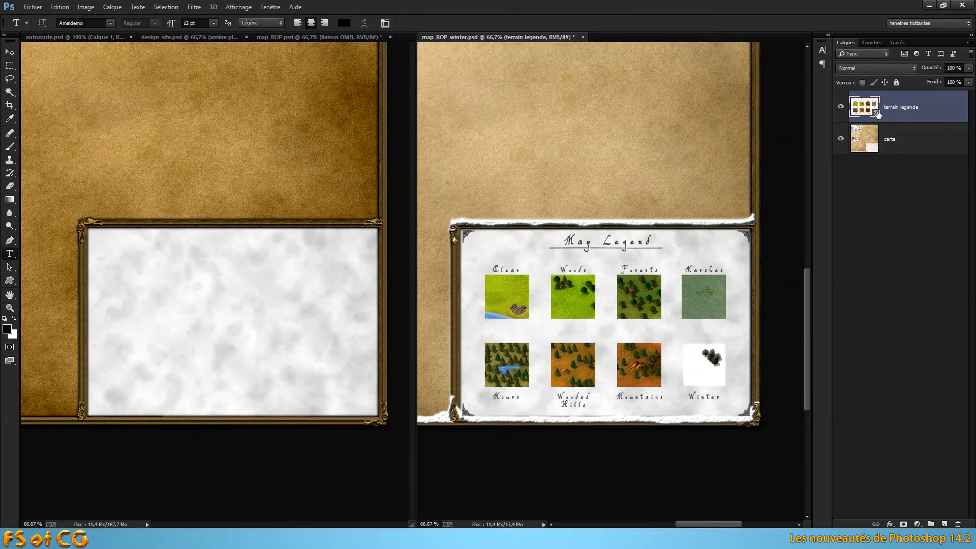
Place terrain legende.psd as a linked smart object inside the empty legend frame of map_ROP.psd
left_click(353, 39)
left_click(31, 7)
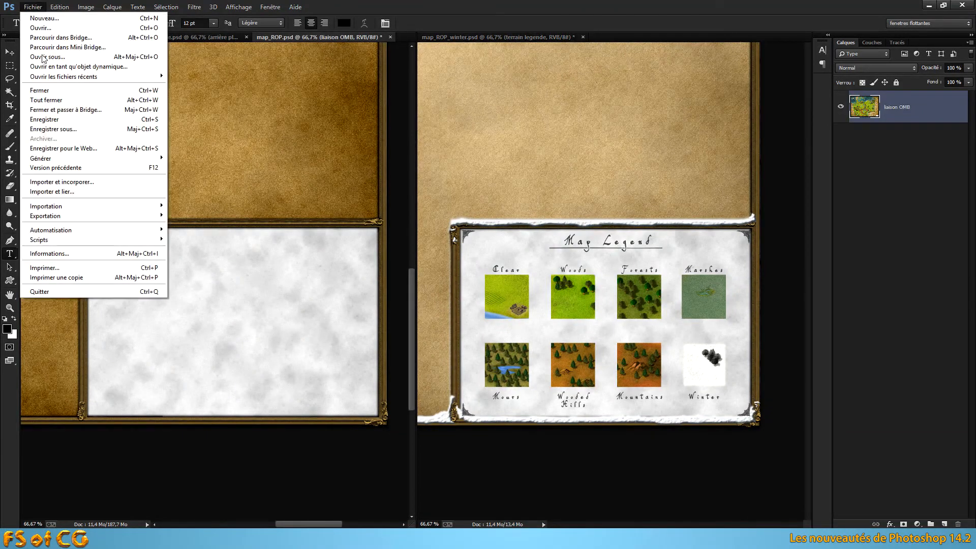
left_click(60, 192)
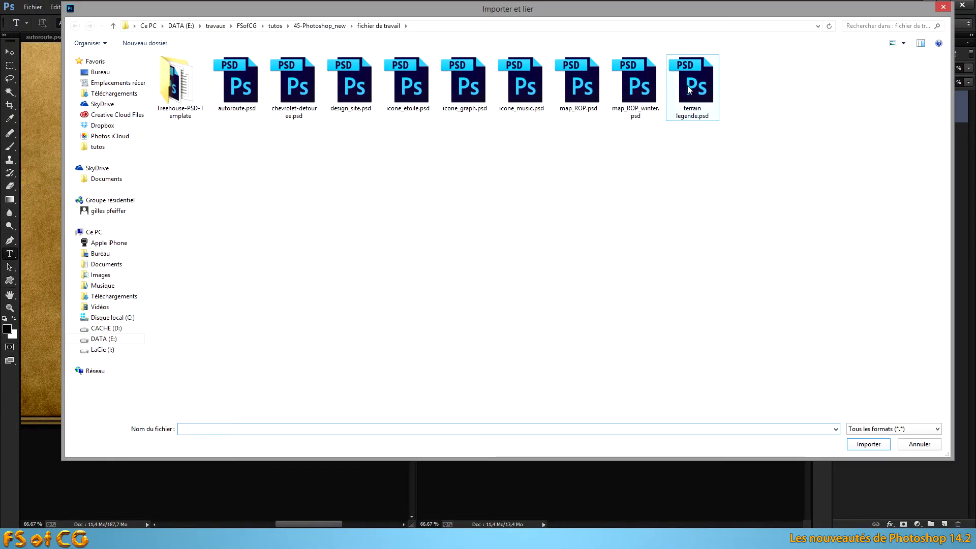
double_click(689, 90)
left_click_drag(254, 261, 273, 302)
key("Return")
key("t")
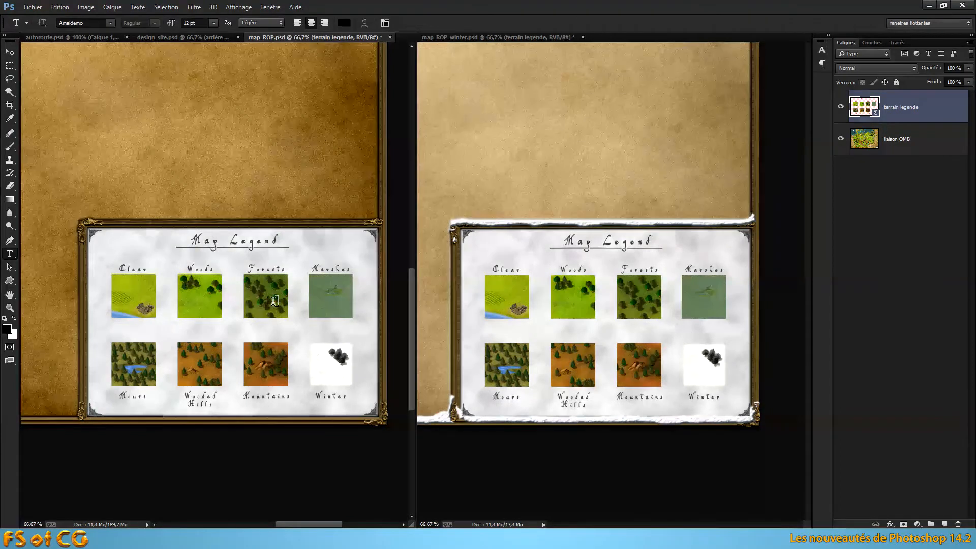
Open the linked terrain legende file from its layer in map_ROP.psd and hide its textes group
double_click(862, 107)
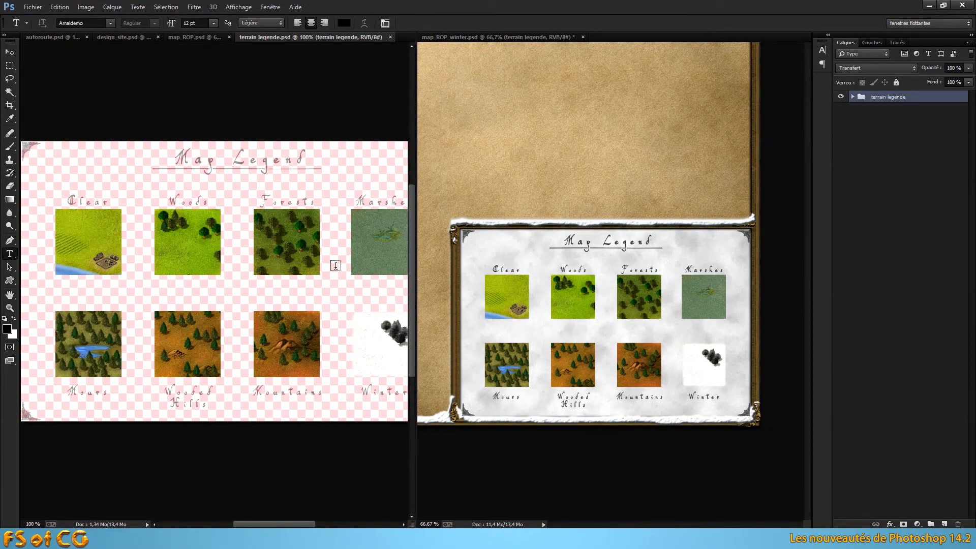
left_click_drag(325, 243, 317, 238)
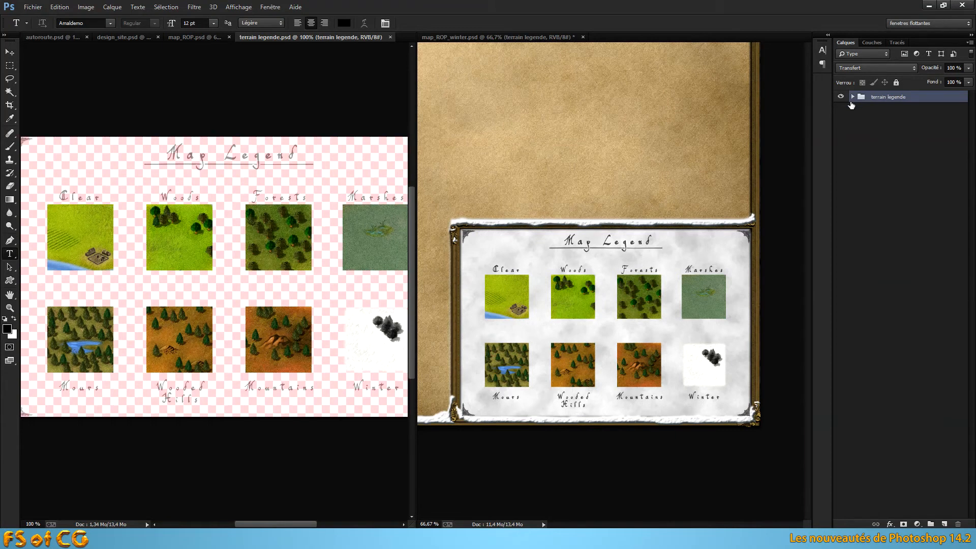
left_click(853, 97)
left_click(841, 173)
Arrange terrain legende.psd beside the two maps at 66.7% zoom and save it to update both linked legends
left_click_drag(302, 38, 811, 101)
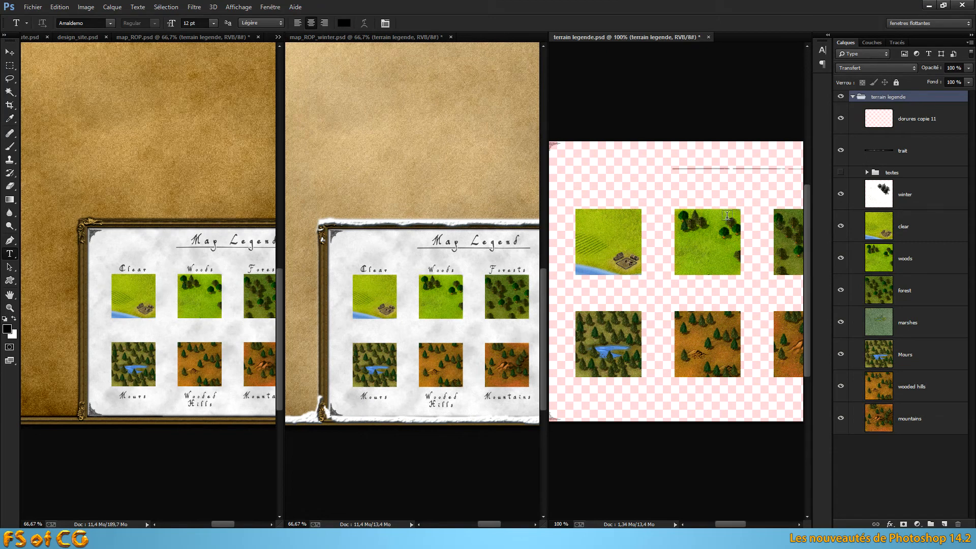
key("ctrl+minus")
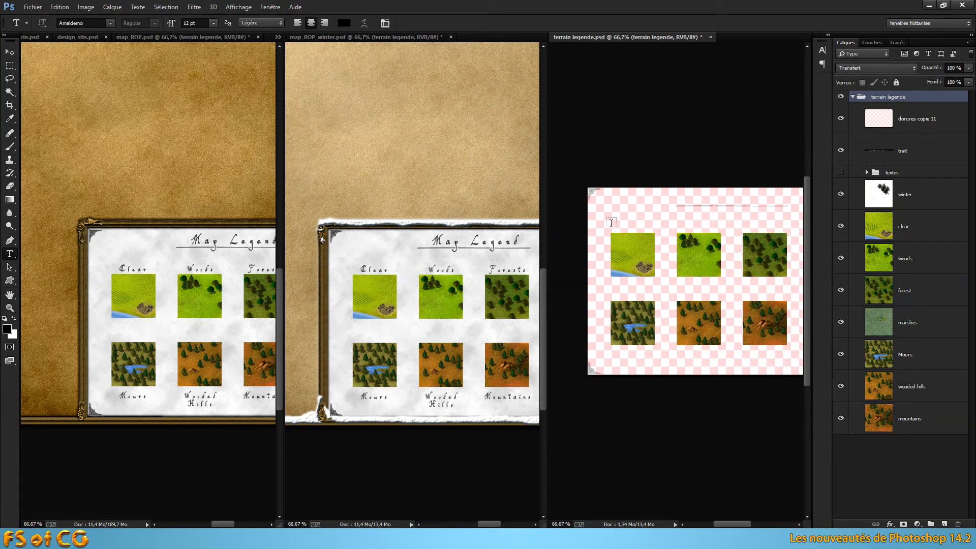
left_click_drag(702, 248, 654, 246)
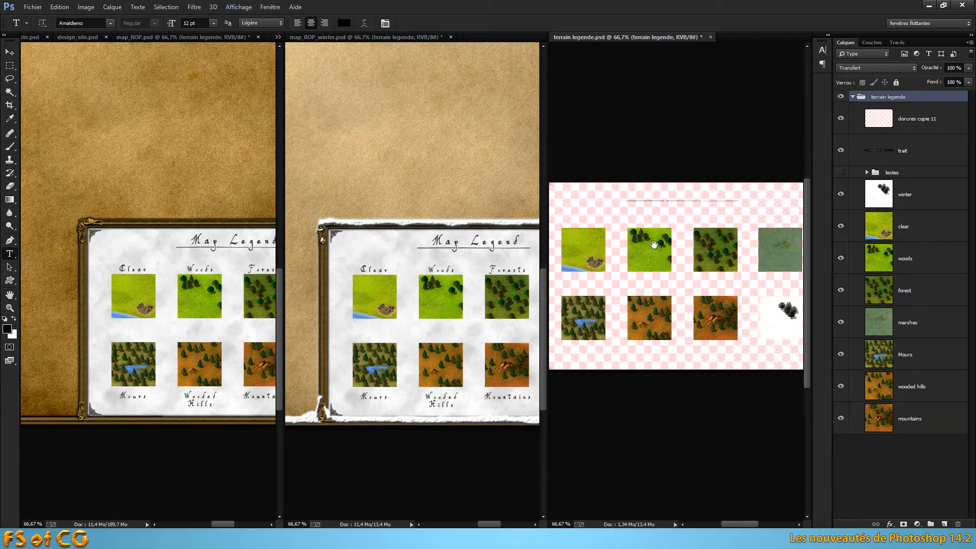
key("ctrl+s")
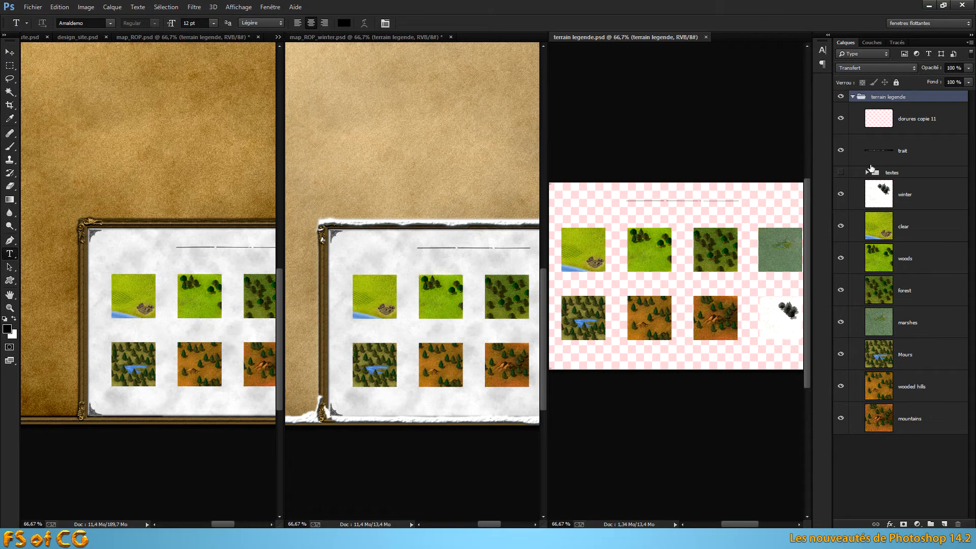
Show the textes group again in terrain legende.psd, save the file and close it
left_click(841, 173)
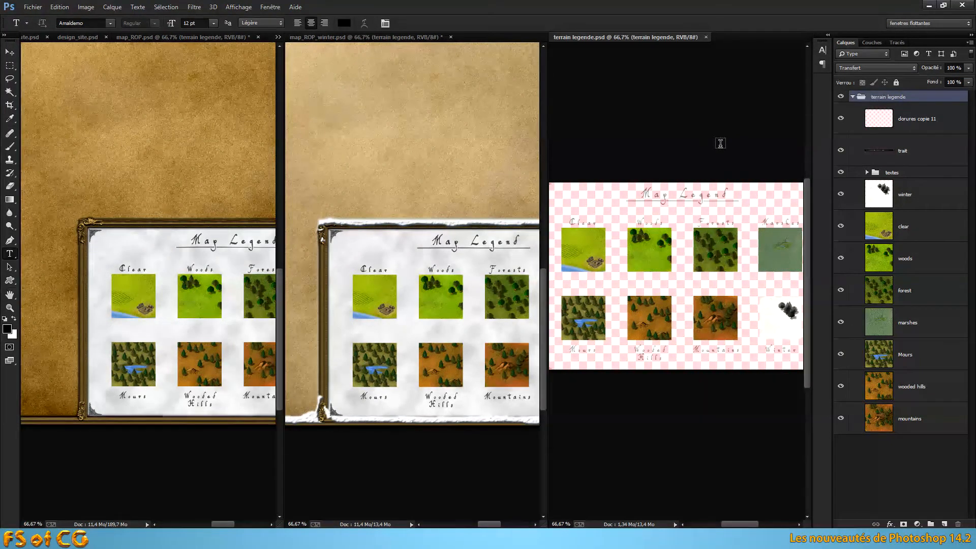
key("ctrl+w")
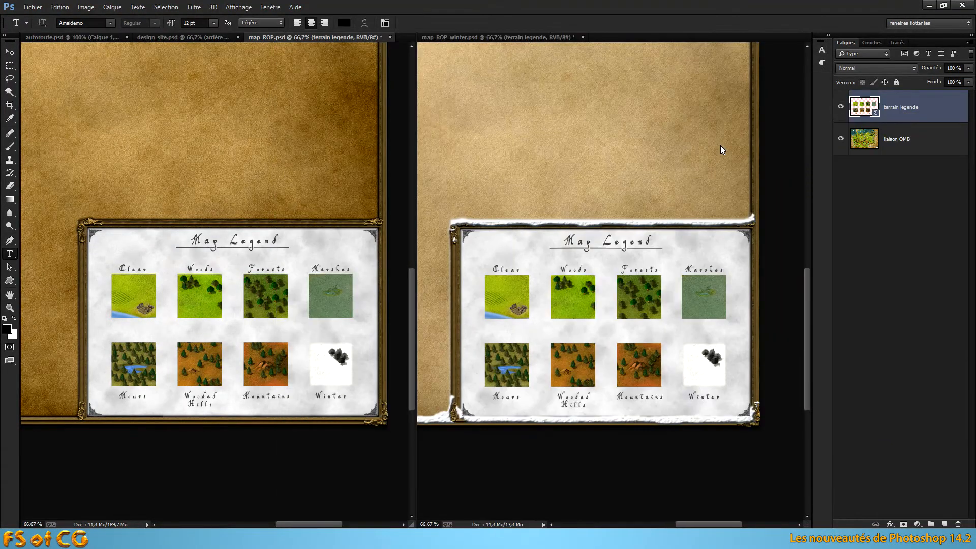
Close map_ROP.psd and map_ROP_winter.psd, saving the changes to both maps
key("ctrl+w")
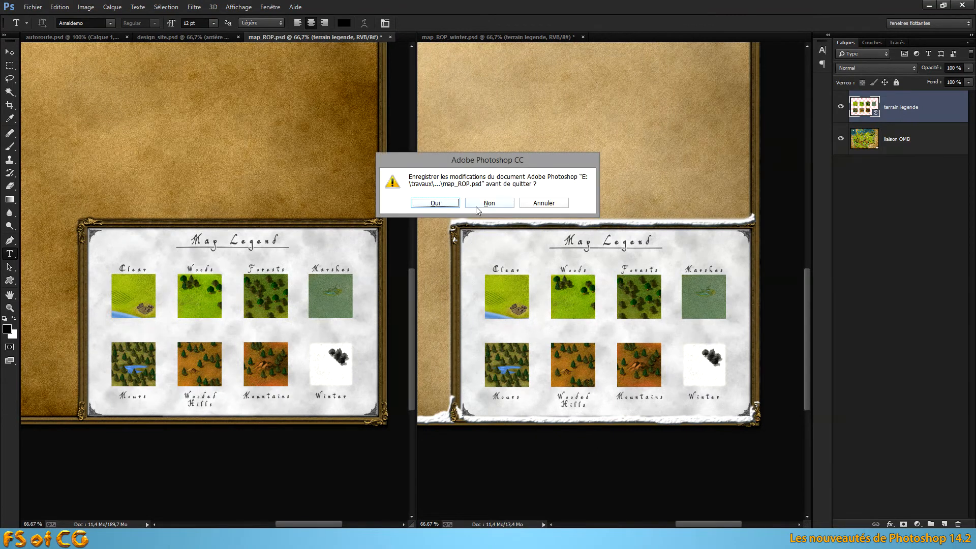
left_click(441, 203)
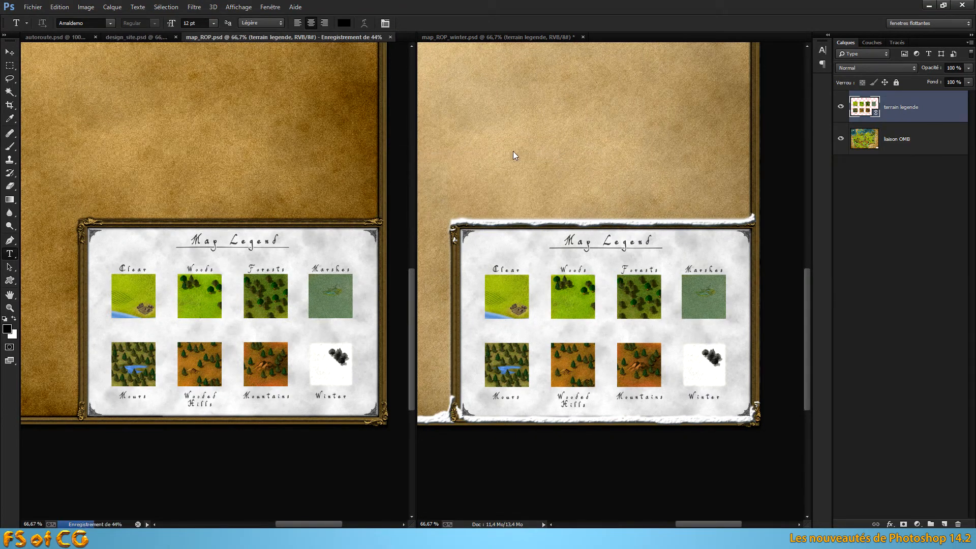
left_click(584, 35)
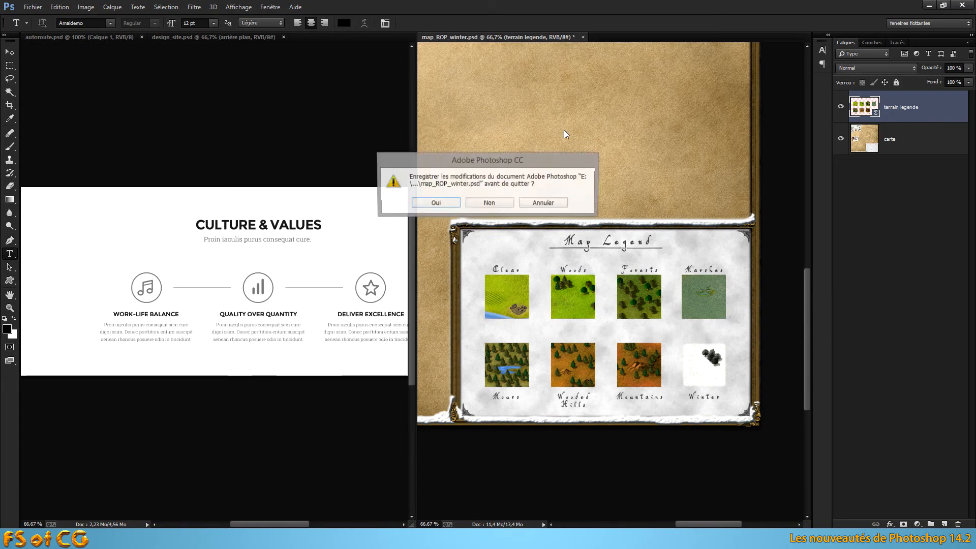
left_click(440, 206)
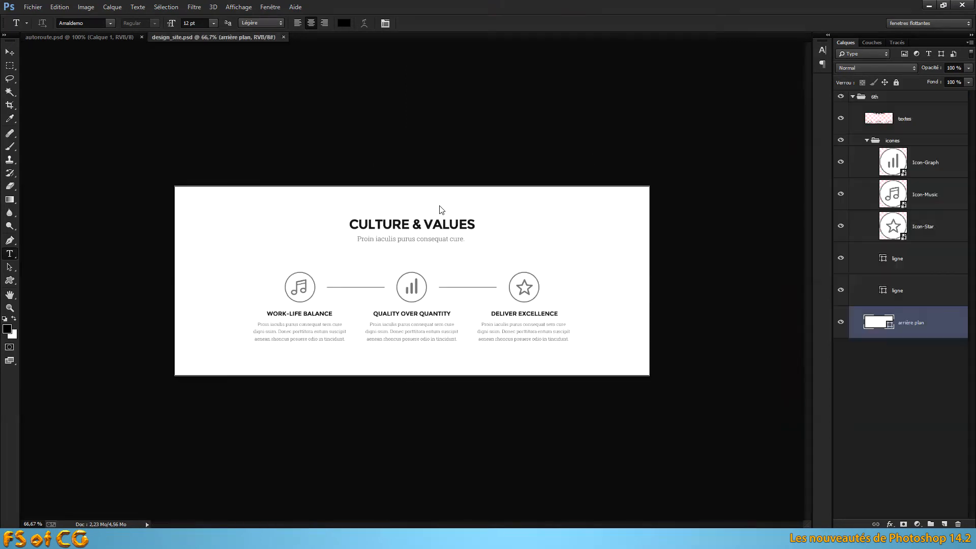
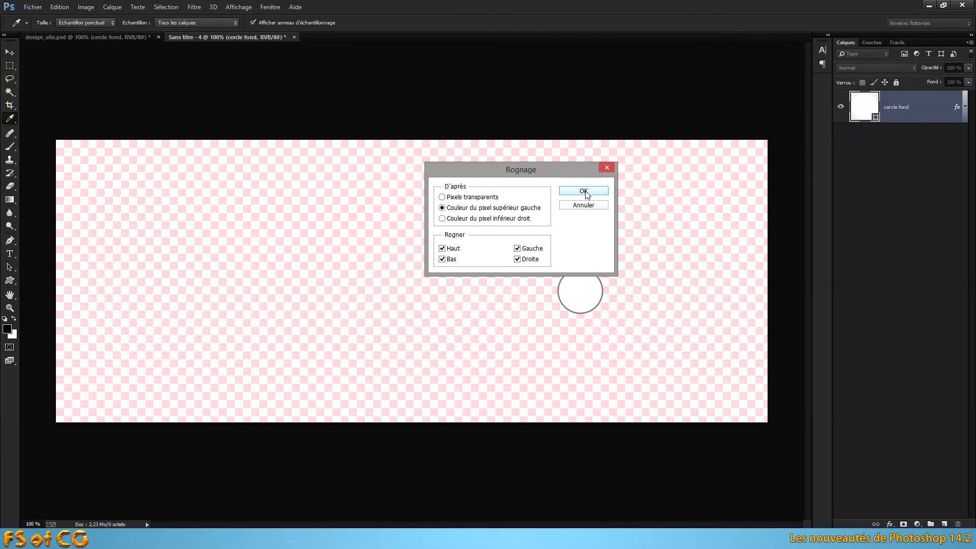
Save the trimmed cercle fond document in Photoshop format as fond_icone in the fichier de travail folder, then close it
key("ctrl+plus")
key("ctrl+plus")
key("ctrl+plus")
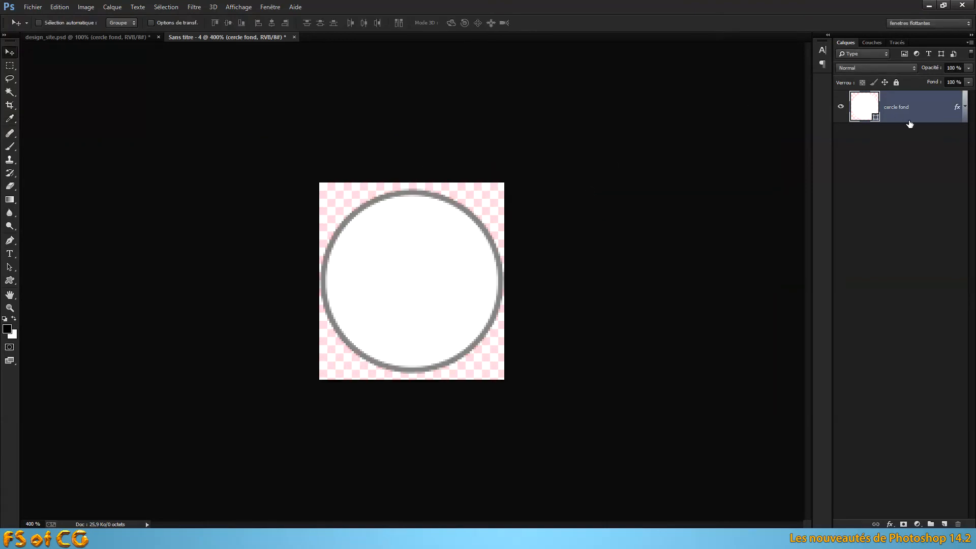
key("ctrl+s")
type("fond_icone")
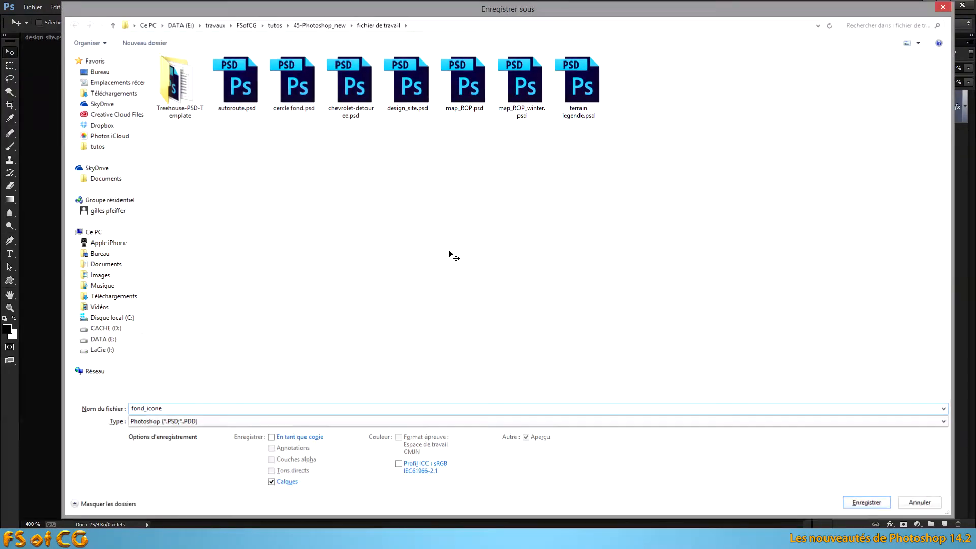
key("Return")
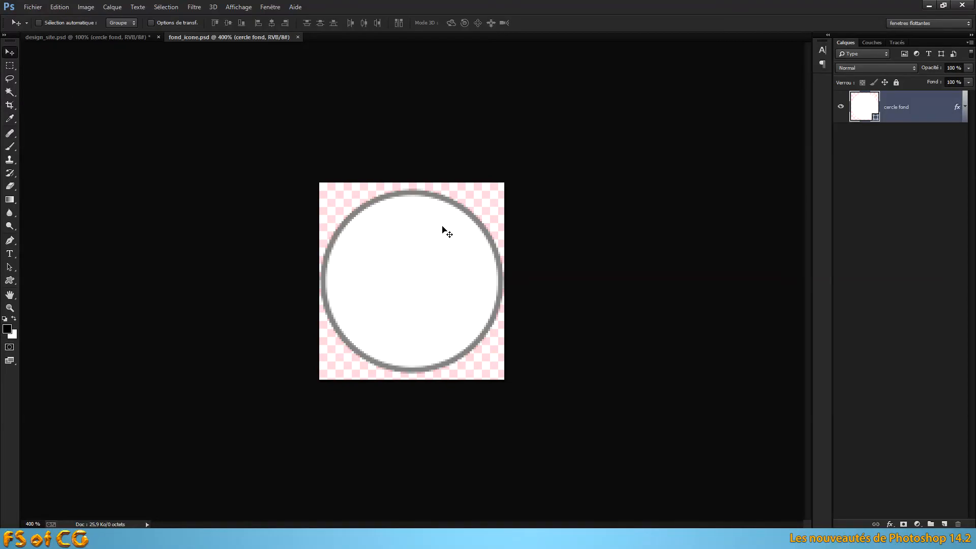
key("ctrl+w")
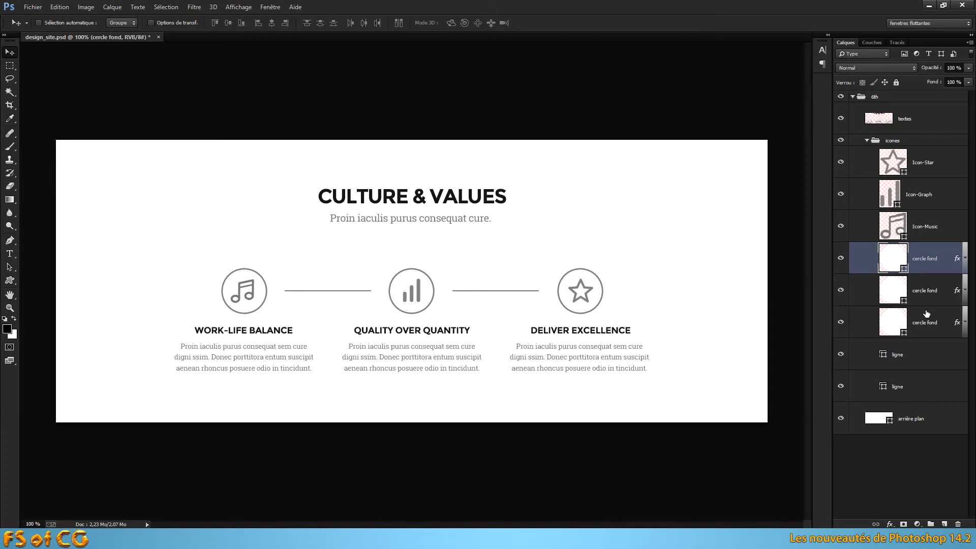
Place fond_icone.psd as a linked smart object in design_site.psd, aligned over the circle behind the bar graph icon
left_click(32, 7)
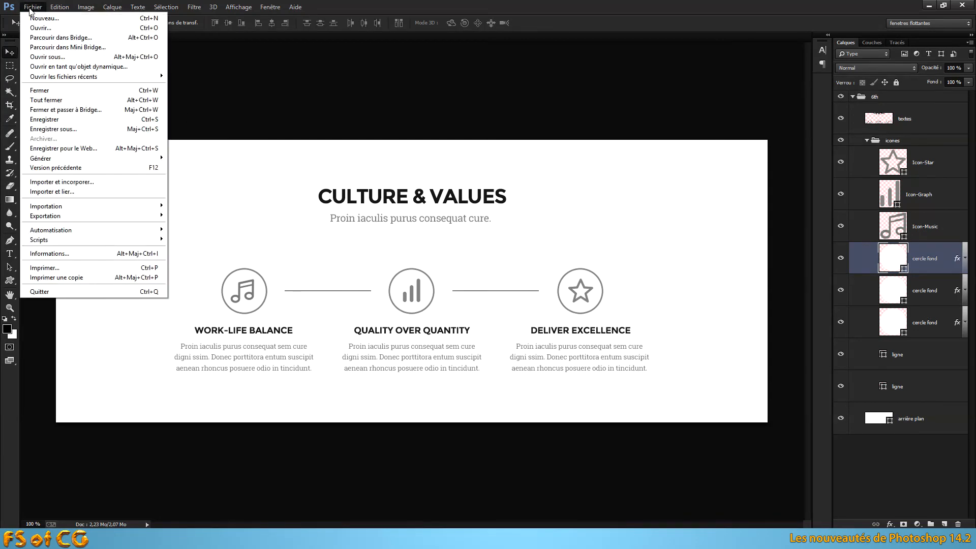
left_click(68, 193)
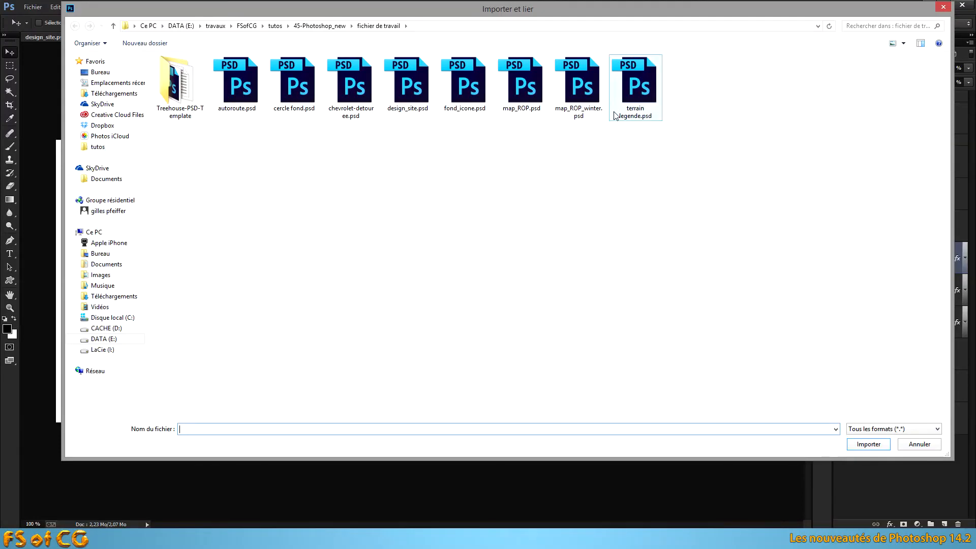
double_click(466, 86)
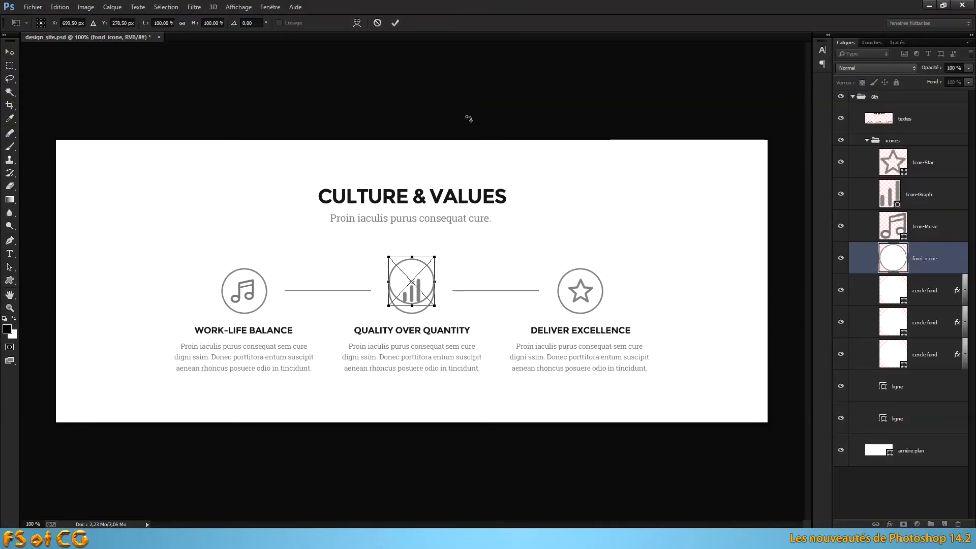
key("ctrl+plus")
key("ctrl+plus")
left_click_drag(414, 219, 426, 250)
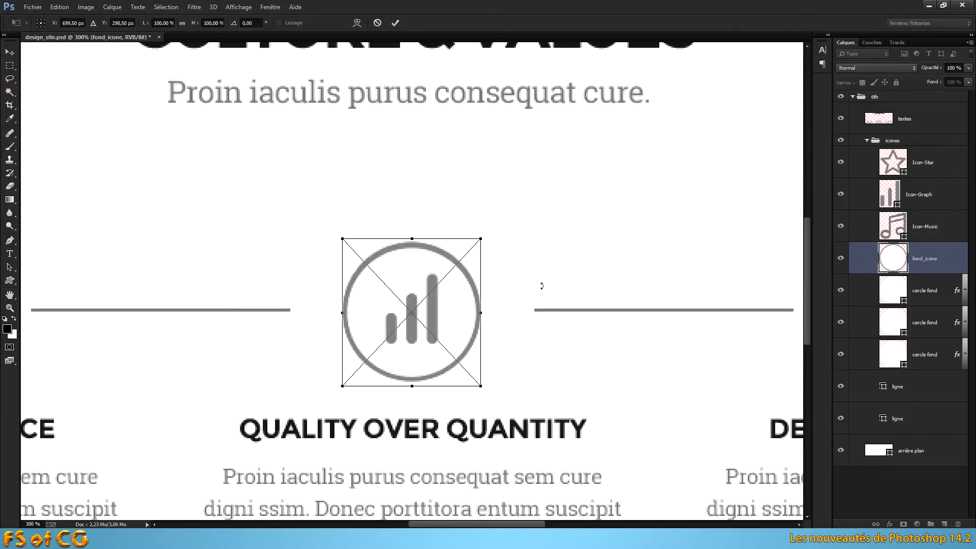
key("Return")
Duplicate the linked fond_icone circle onto the circles behind the star icon and the music icon
left_click_drag(627, 303, 448, 224)
key("ctrl+minus")
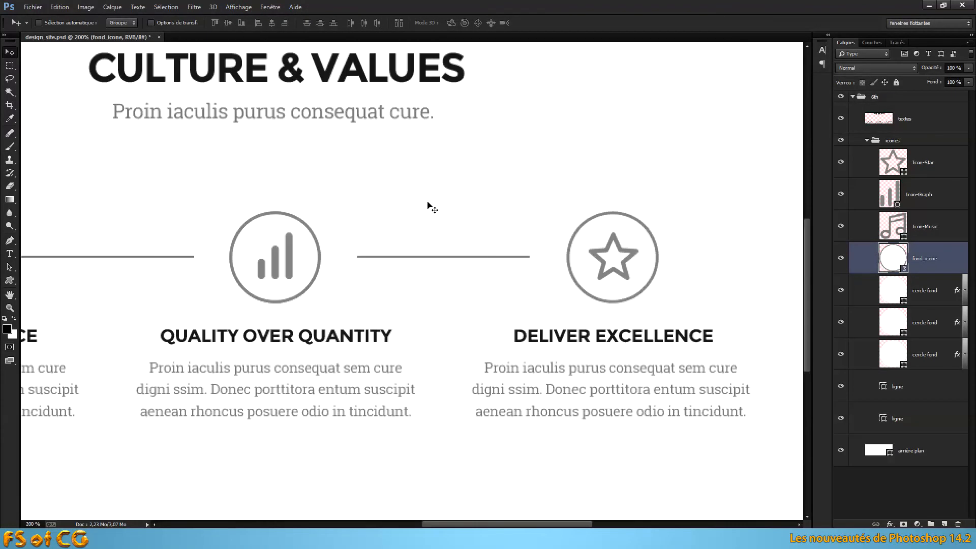
left_click_drag(318, 284, 634, 285)
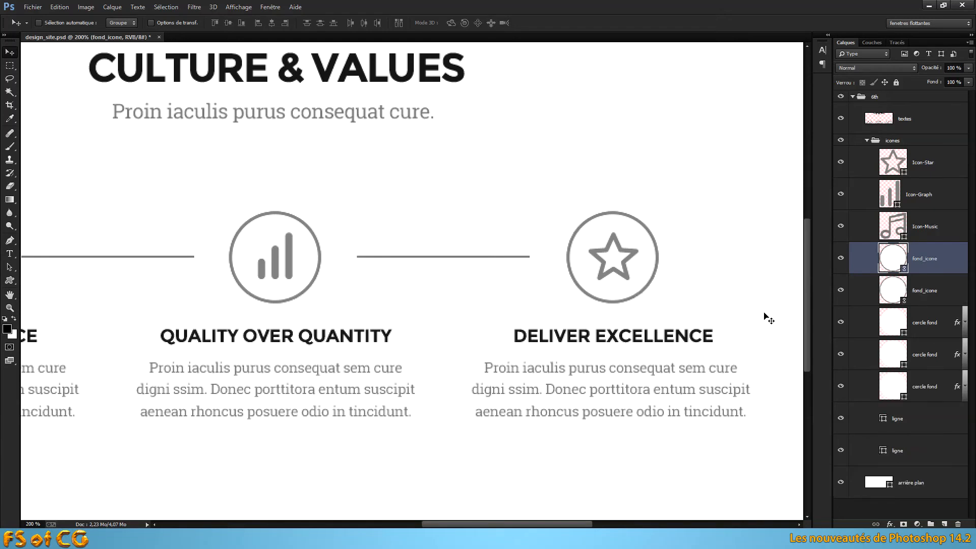
left_click_drag(408, 214, 639, 203)
left_click_drag(762, 258, 93, 267)
Delete the three original cercle fond layers from the icones group and view the design at 100%
left_click(926, 356)
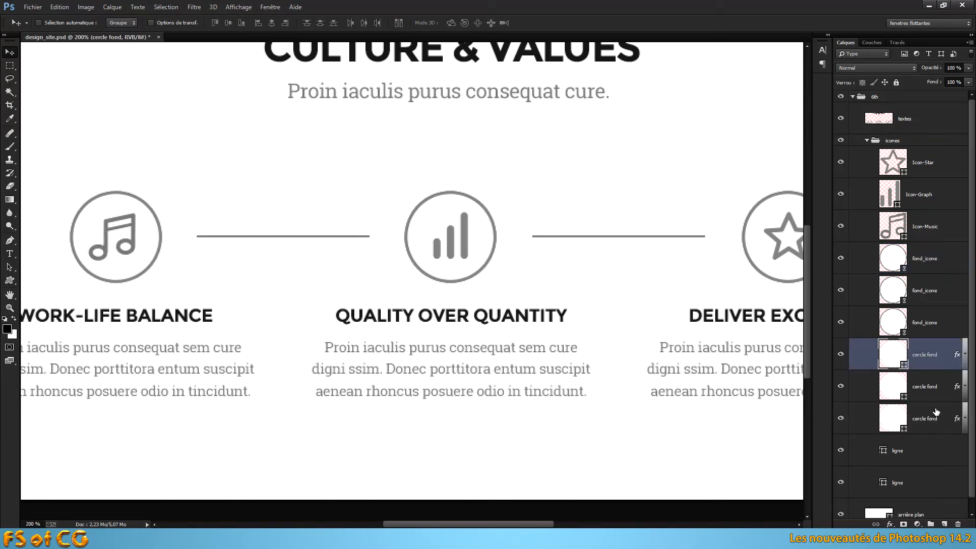
left_click(935, 422, "shift")
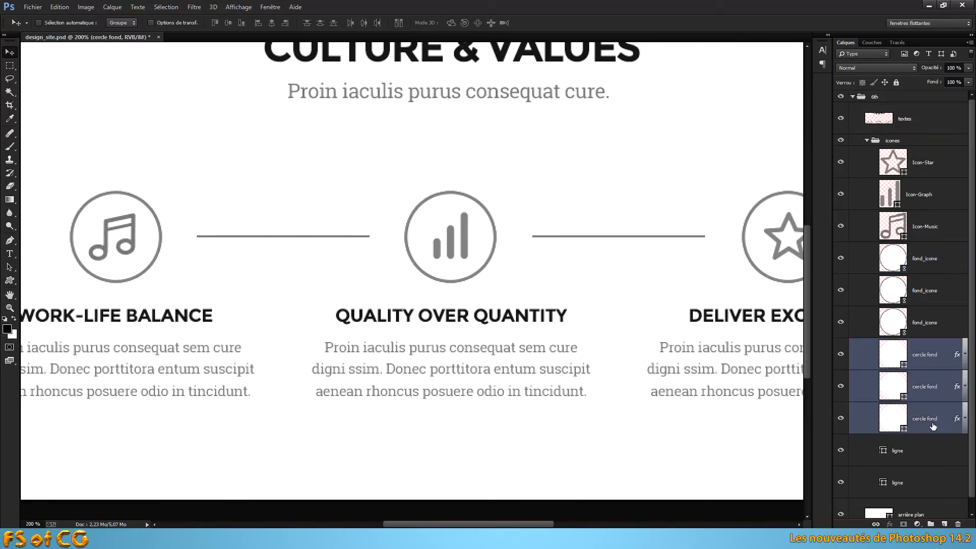
left_click(958, 524)
key("ctrl+1")
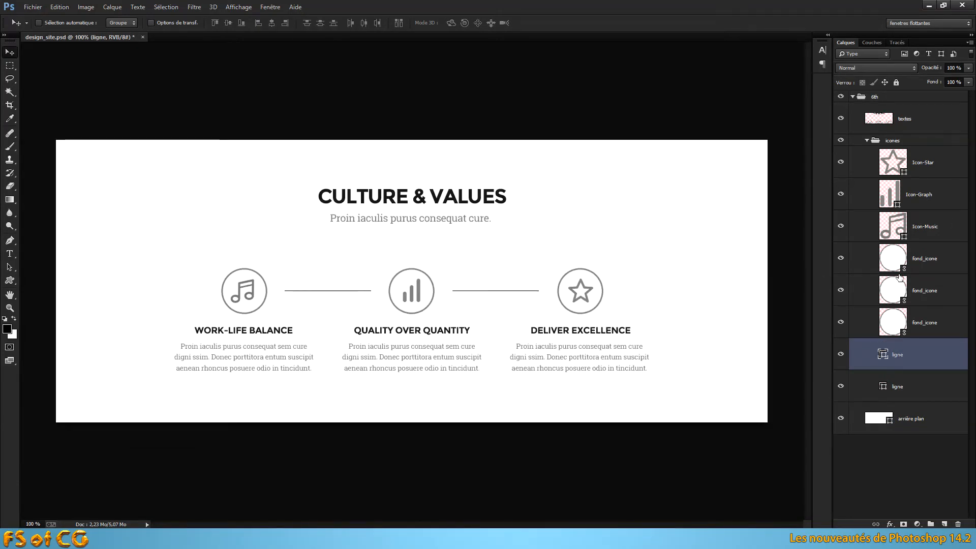
Open the linked fond_icone contents from design_site.psd and tile the two documents vertically, with the Culture & Values section in view
left_click(940, 265)
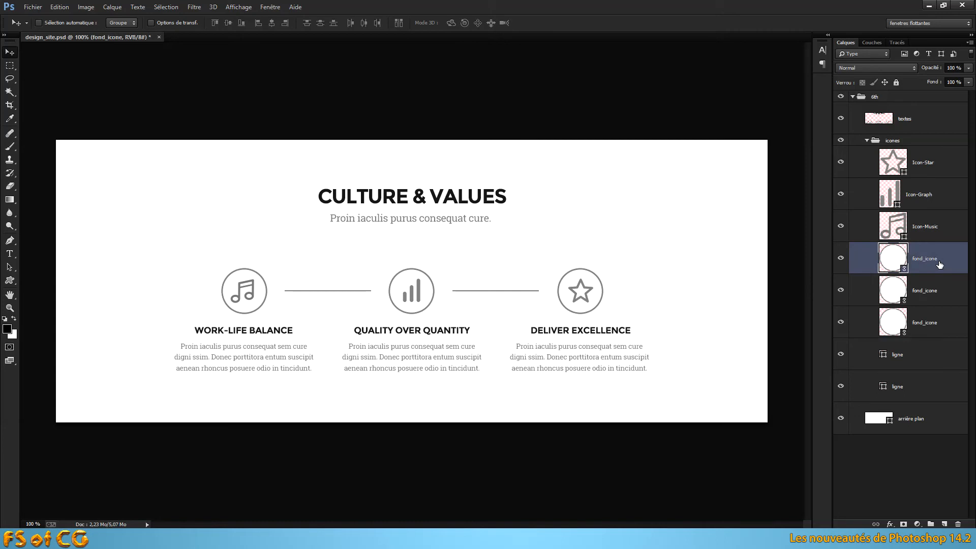
double_click(894, 260)
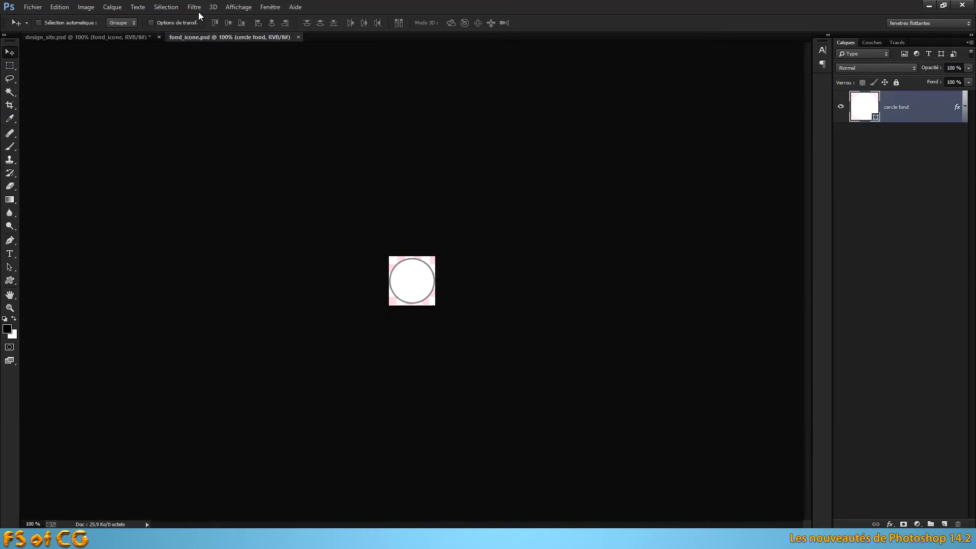
left_click(270, 7)
mouse_move(277, 15)
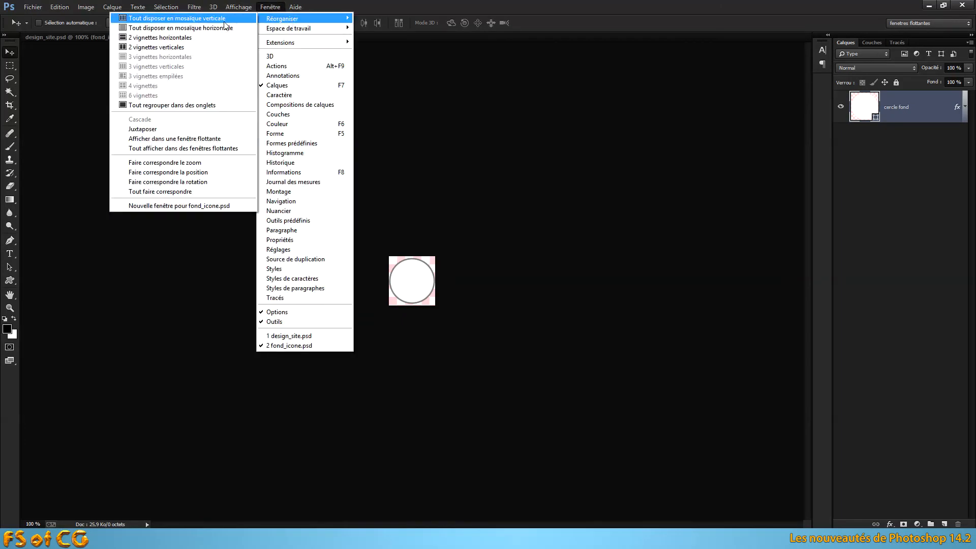
left_click(152, 19)
left_click(371, 259)
left_click_drag(271, 234, 112, 222)
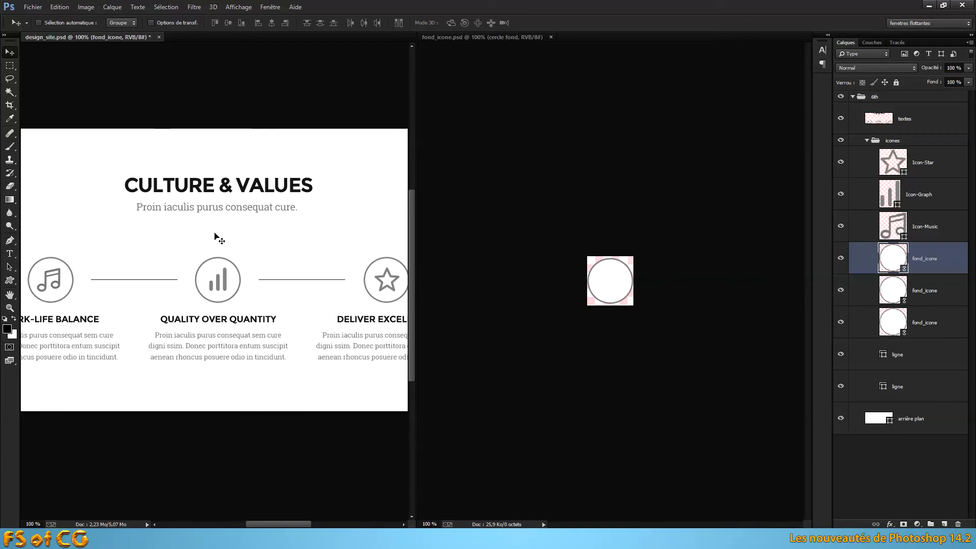
Recolor the circle in fond_icone.psd to #222222 by sampling the Culture & Values heading, and save the file
left_click(605, 293)
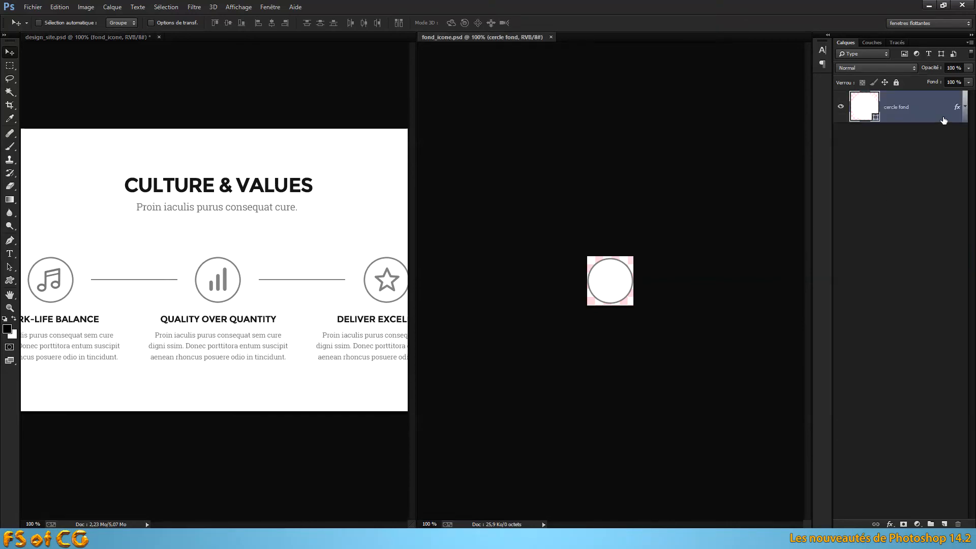
double_click(867, 108)
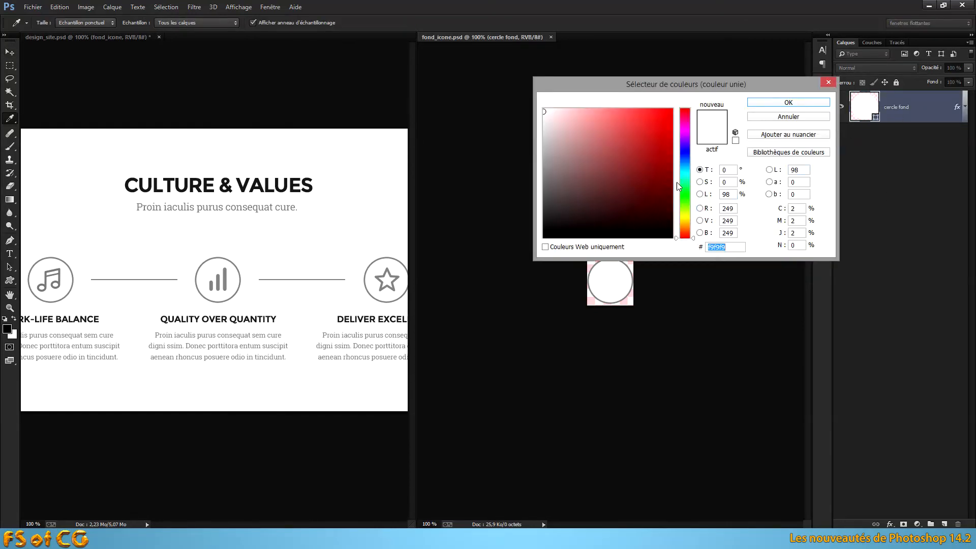
left_click(293, 184)
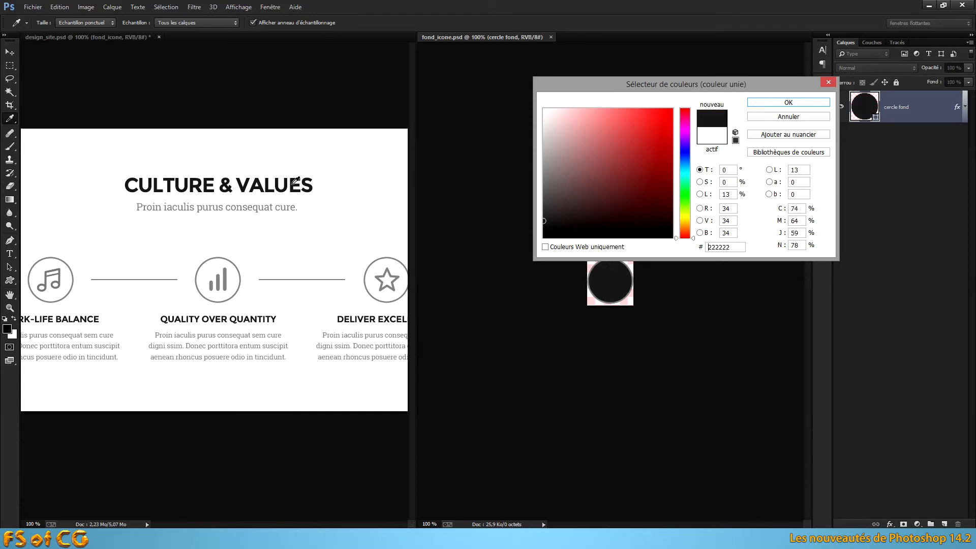
left_click(806, 103)
key("ctrl+s")
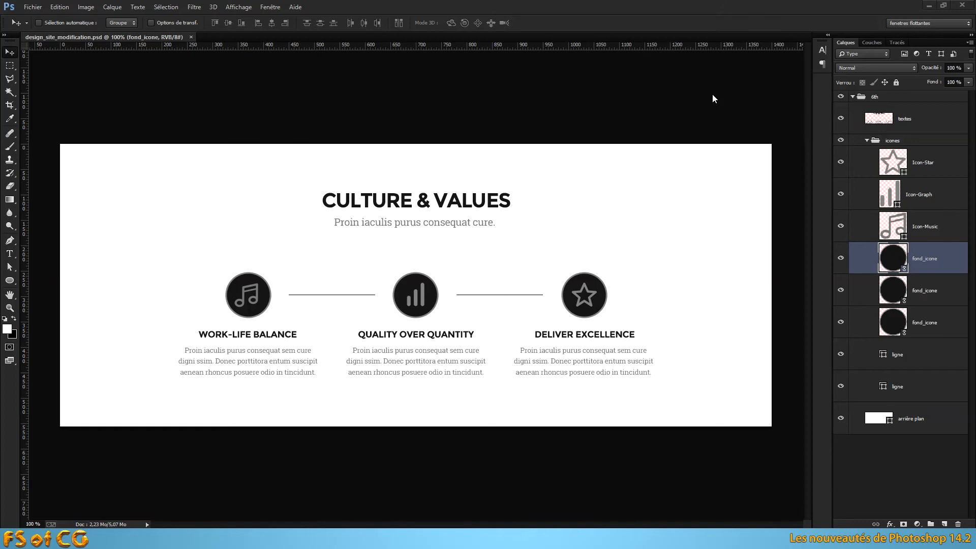
Open the recent file Design_site_frontpage.psd and bring its Culture & Values section into close view
left_click(34, 8)
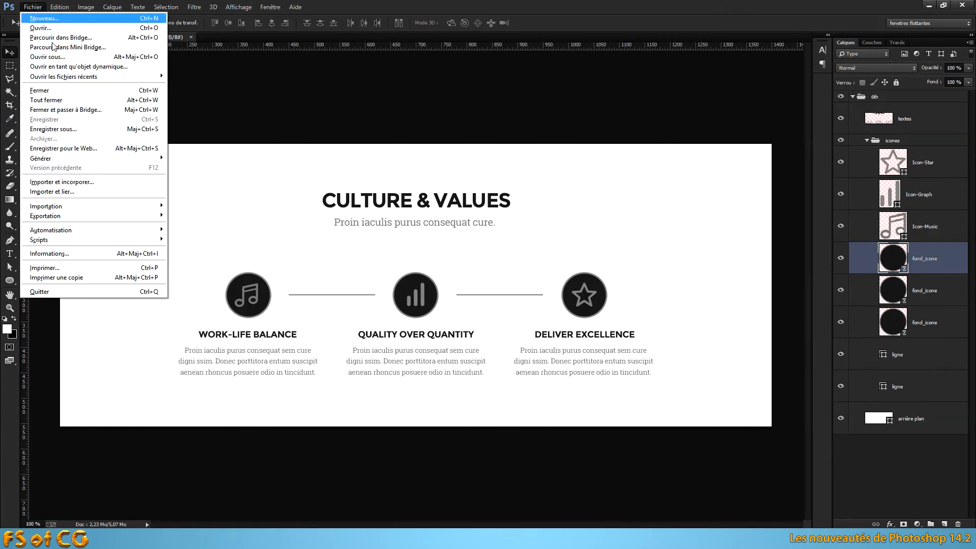
mouse_move(101, 81)
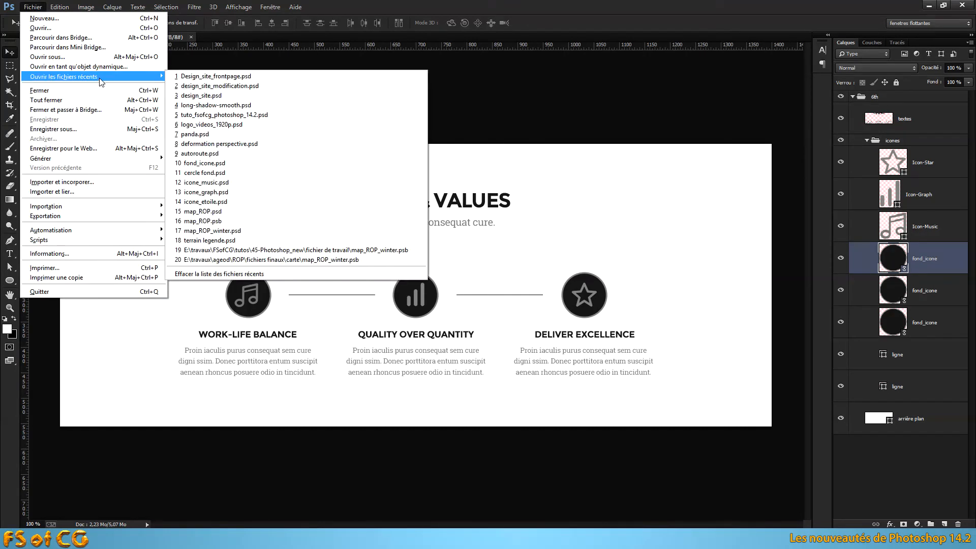
left_click(224, 77)
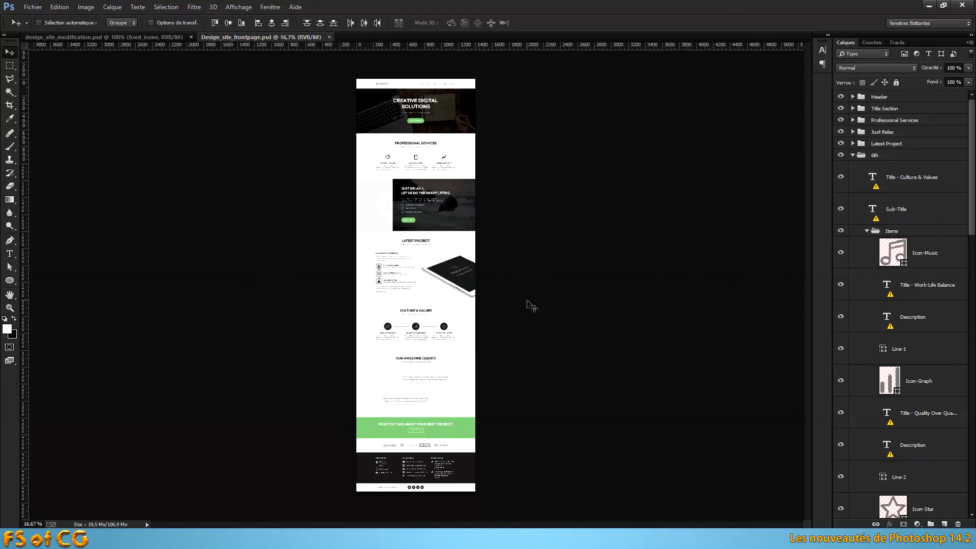
key("ctrl+plus")
key("ctrl+plus")
key("ctrl+plus")
key("ctrl+plus")
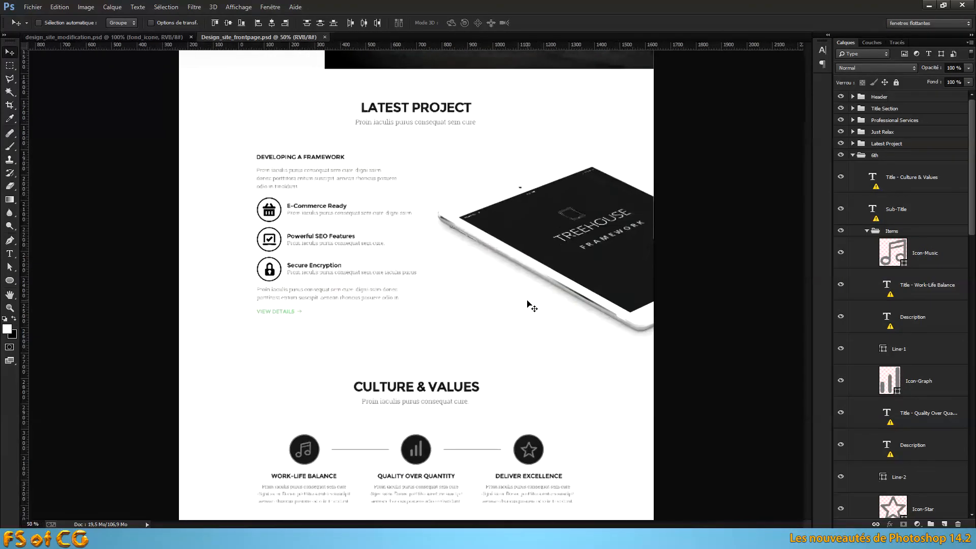
left_click_drag(540, 405, 567, 275)
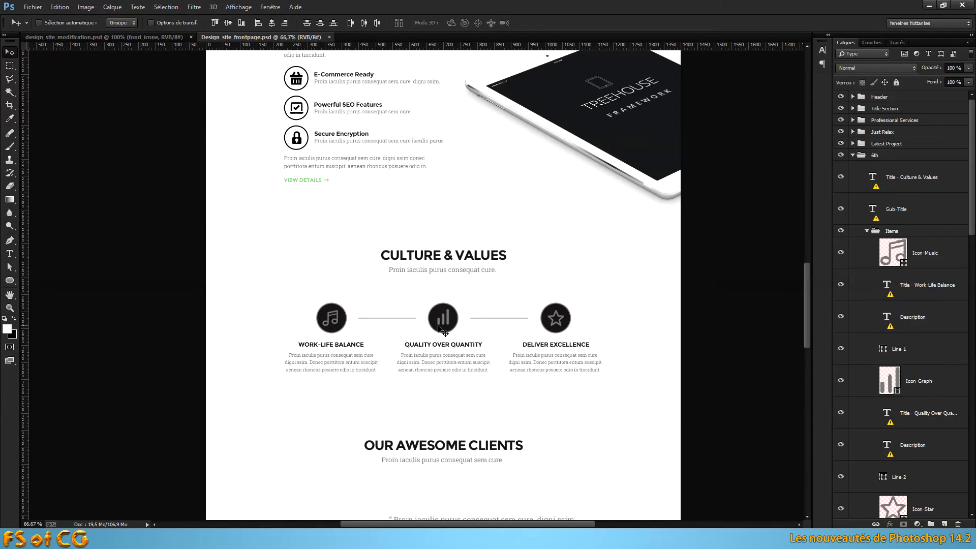
Locate the fond_icone layers of the Culture & Values section and open their linked source file
left_click_drag(972, 213, 970, 307)
left_click(942, 239)
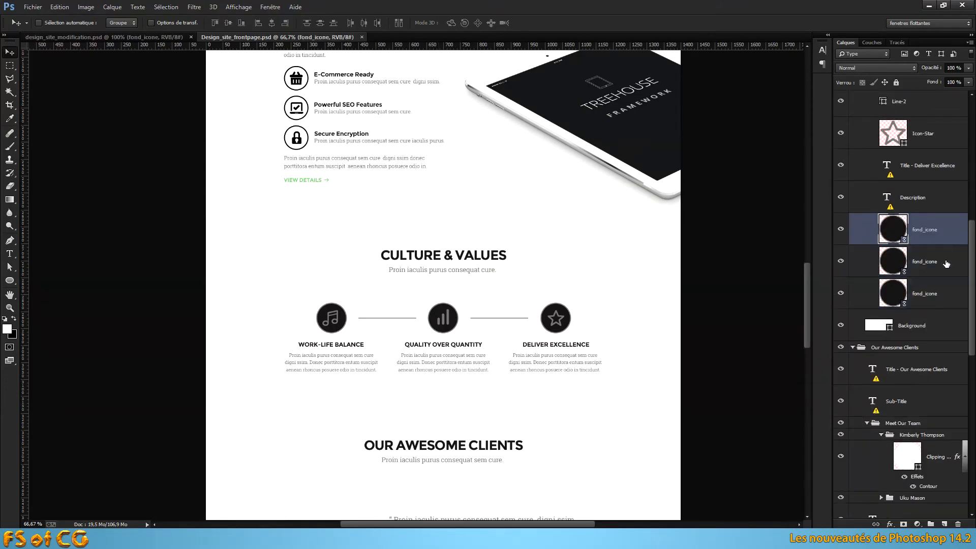
left_click(945, 262)
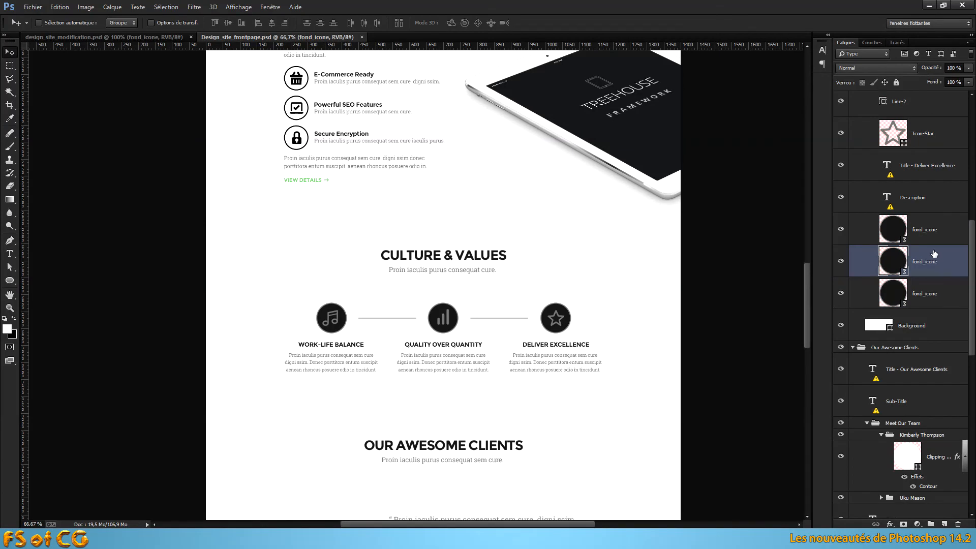
double_click(893, 229)
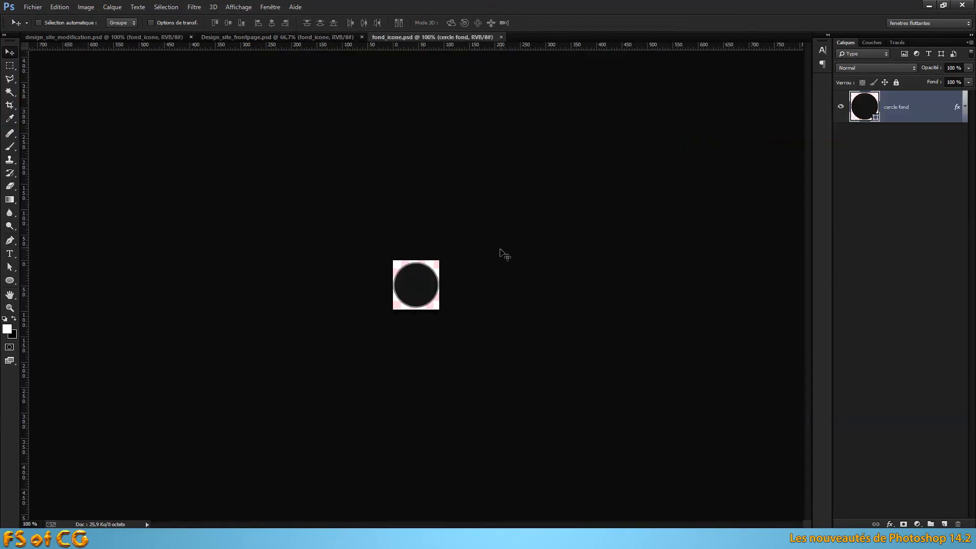
Set the circle's fill to white #ffffff, save and close fond_icone.psd, and switch to design_site_modification.psd to check it
double_click(870, 113)
left_click_drag(581, 164, 539, 99)
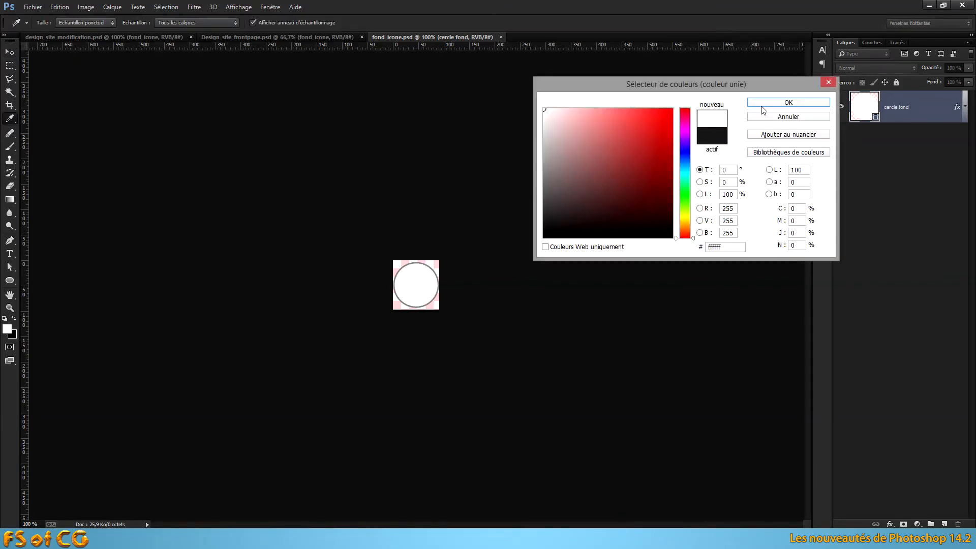
left_click(786, 102)
key("ctrl+s")
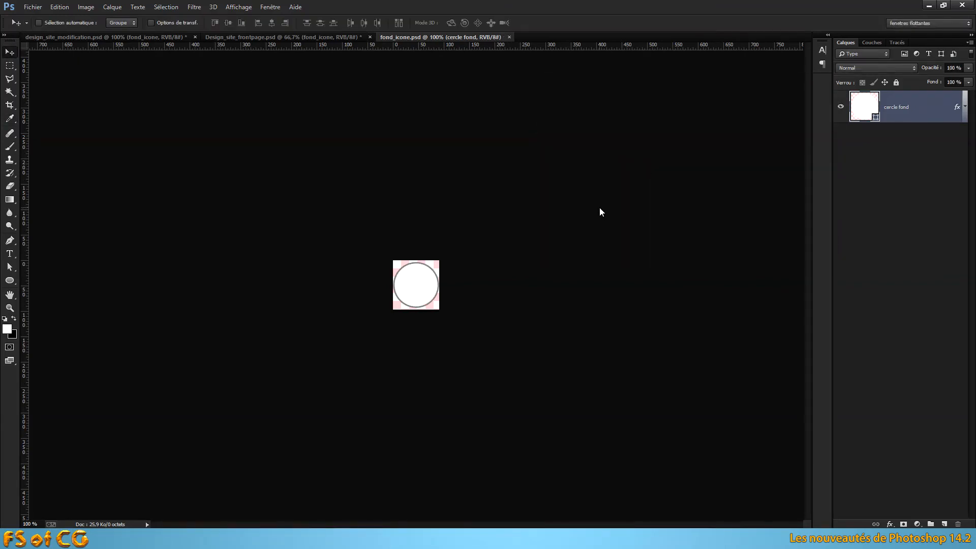
left_click(509, 37)
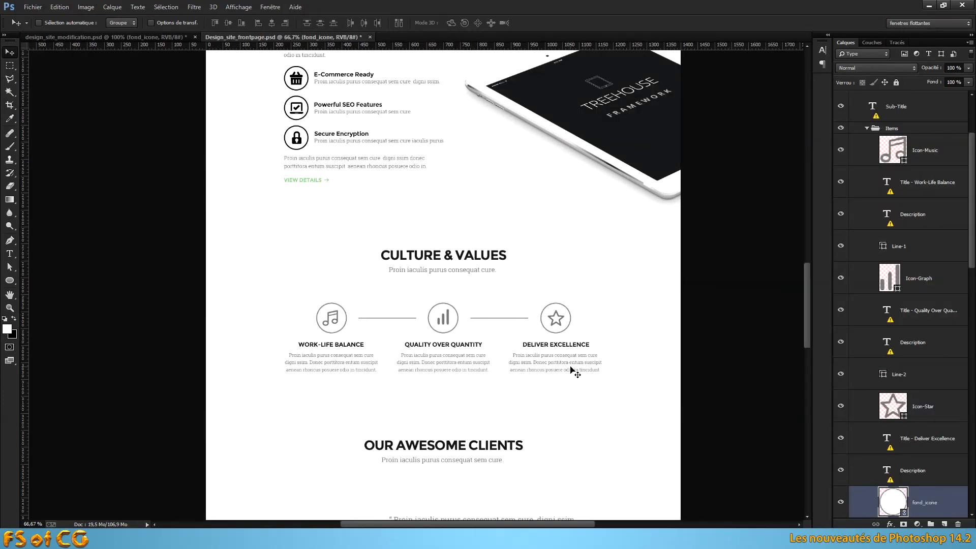
left_click(164, 37)
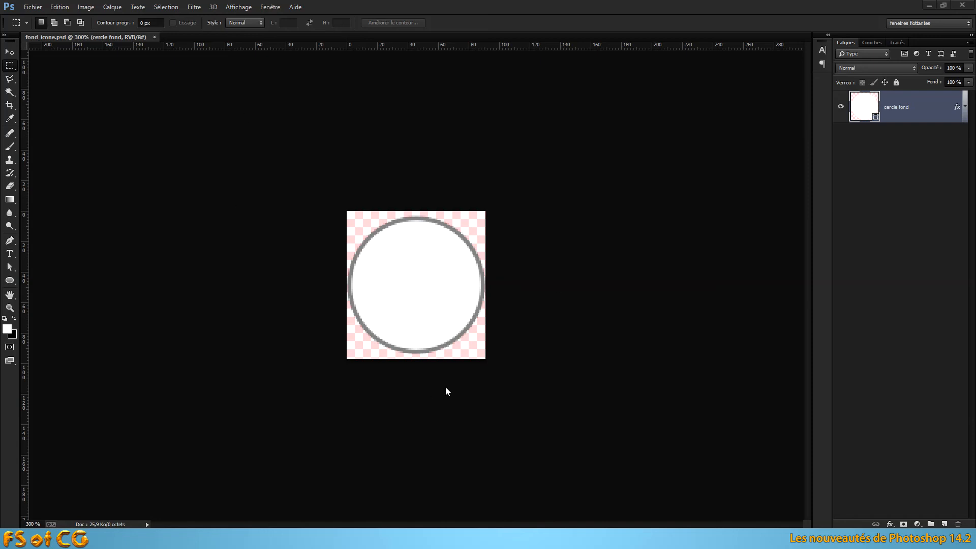
Add an inner shadow with distance 0 px and size about 18 px to the cercle fond layer, then save and close fond_icone.psd
double_click(929, 111)
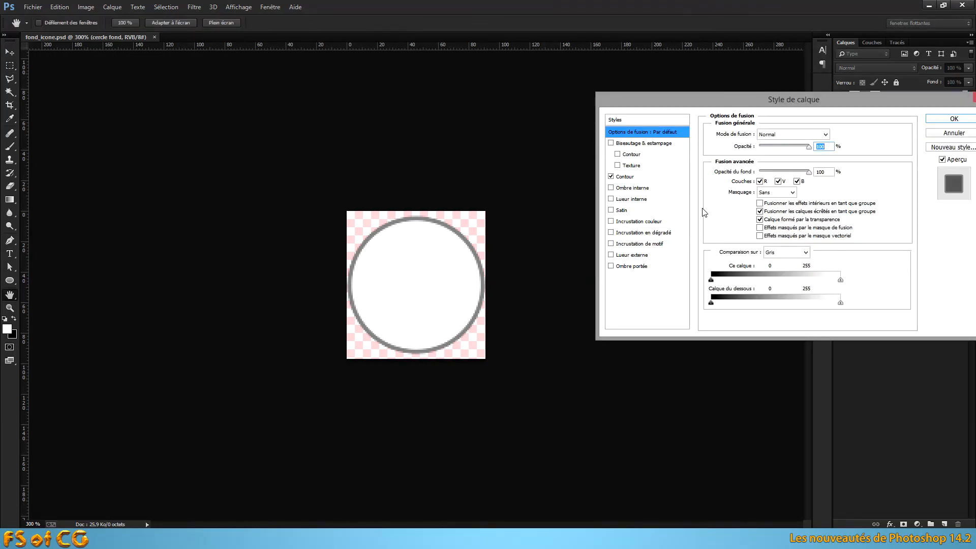
left_click(633, 188)
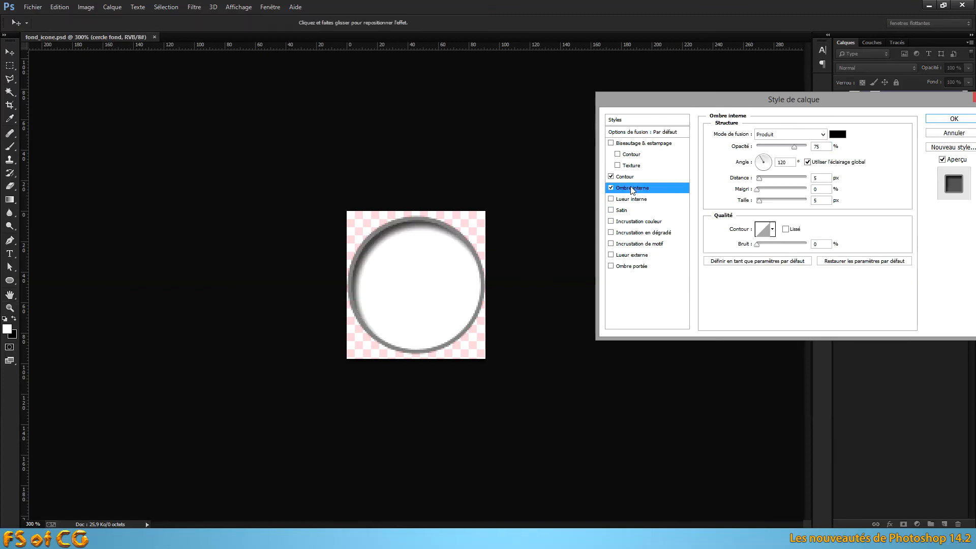
double_click(826, 178)
type("0")
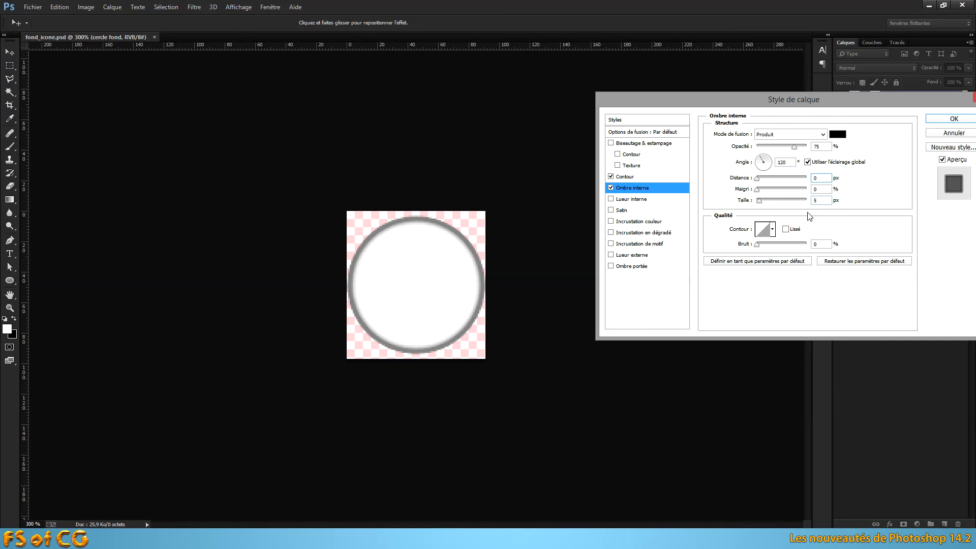
left_click_drag(760, 201, 766, 204)
left_click(954, 119)
key("m")
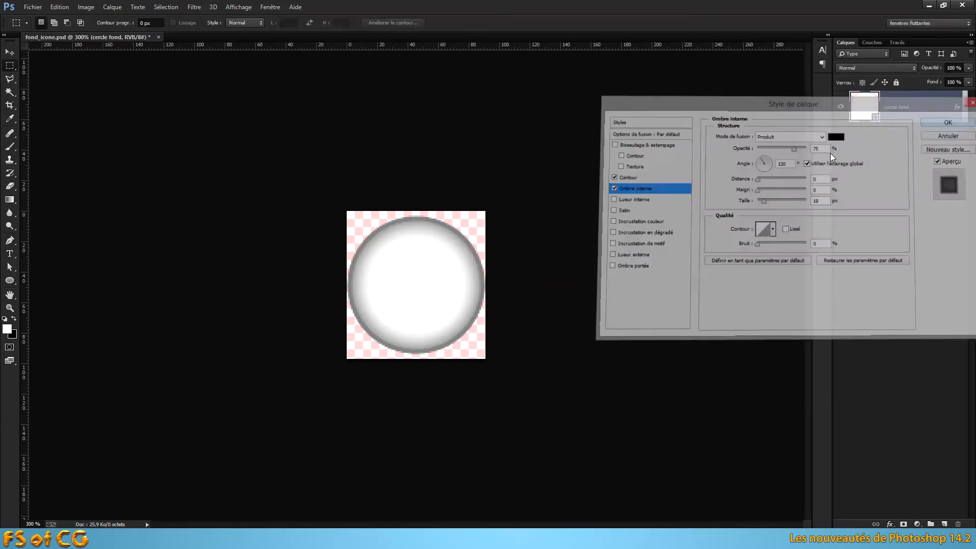
key("ctrl+s")
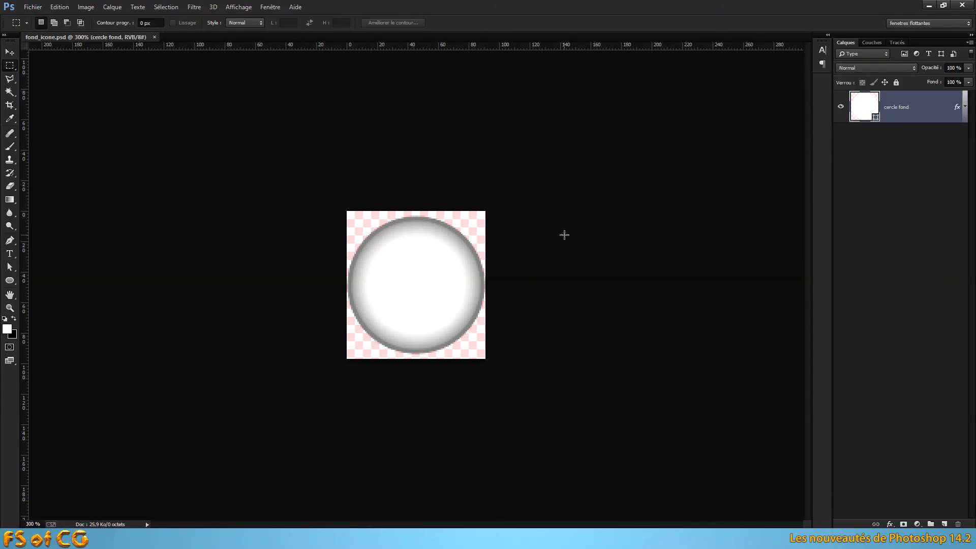
left_click(155, 37)
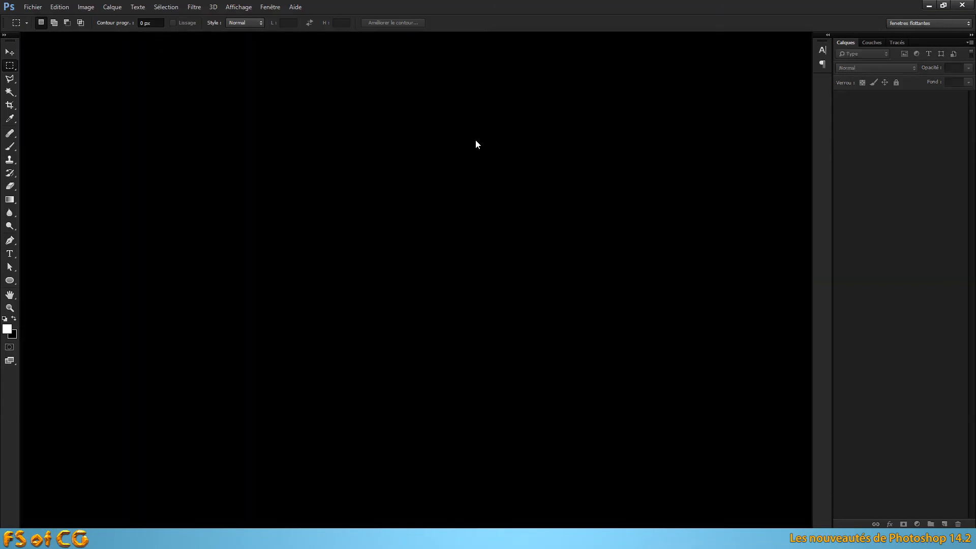
Reopen the recent file Design_site_frontpage.psd and view its Culture & Values section at 100%
left_click(32, 6)
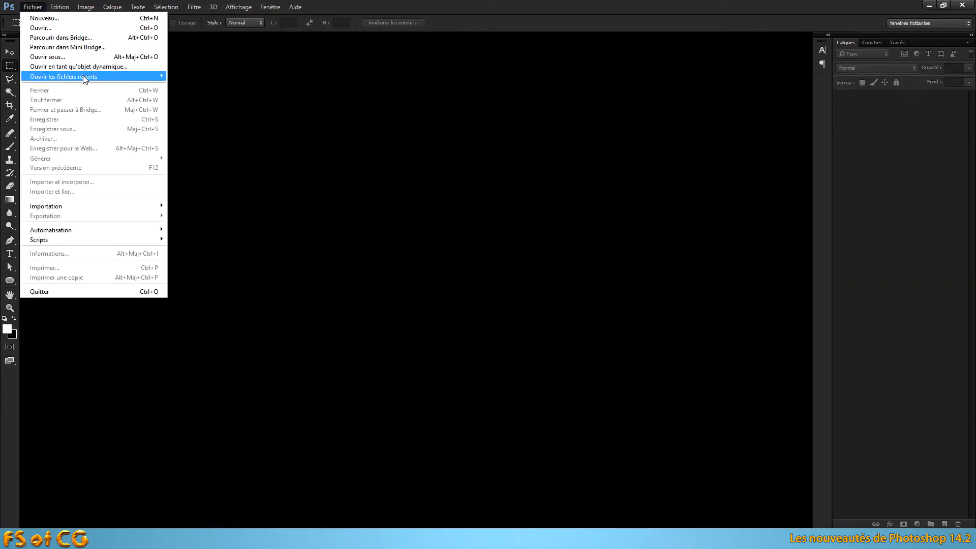
mouse_move(83, 77)
left_click(211, 85)
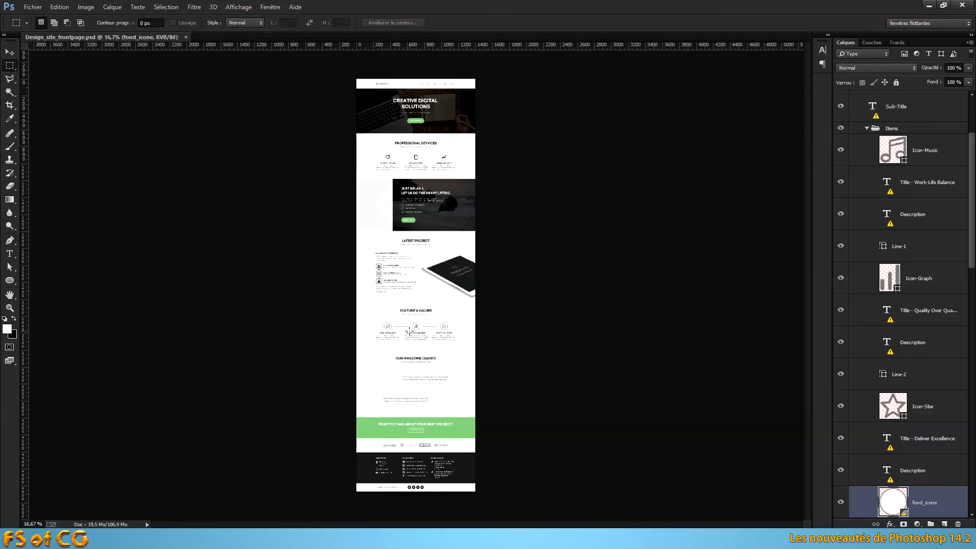
key("ctrl+1")
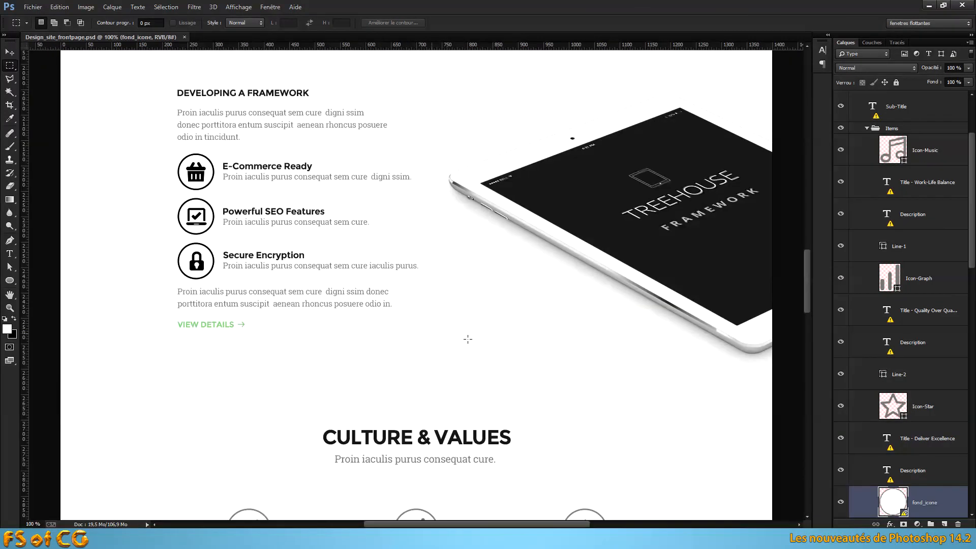
left_click_drag(540, 431, 528, 171)
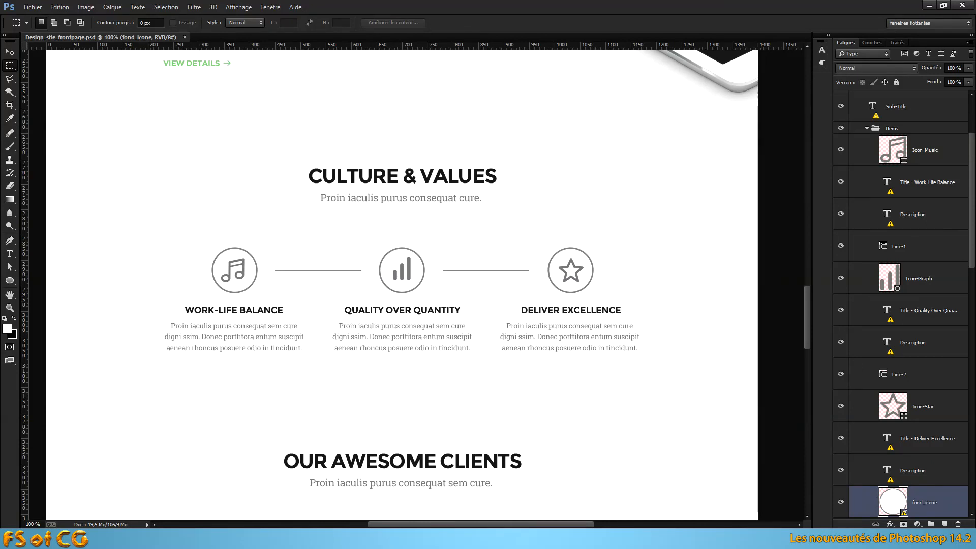
Open the outdated fond_icone link's source, then update all modified linked content in Design_site_frontpage.psd
scroll(974, 235, "down", 5)
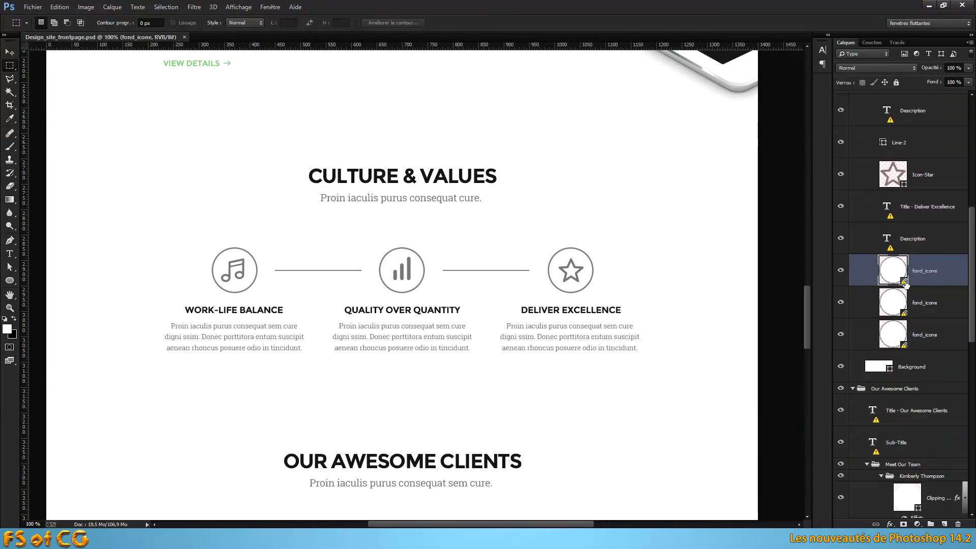
double_click(904, 284)
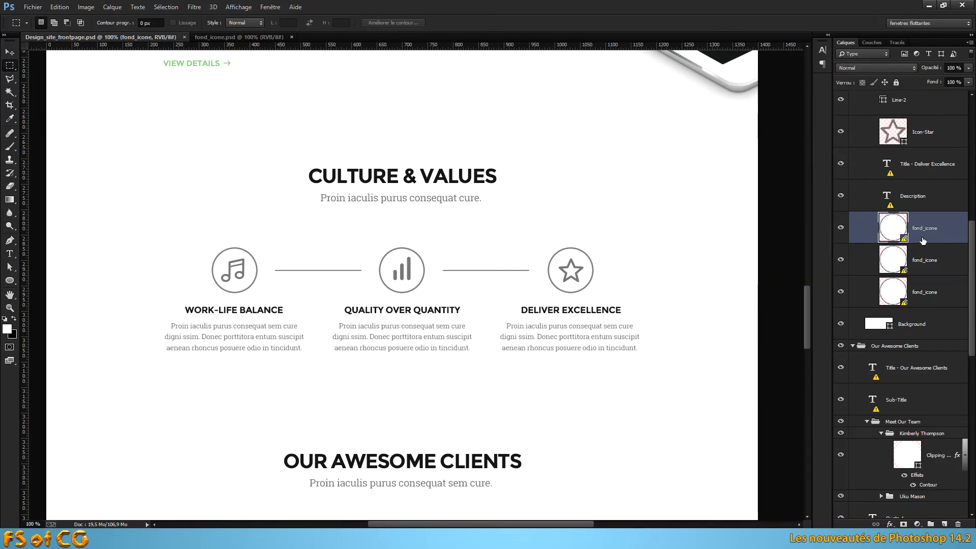
right_click(946, 227)
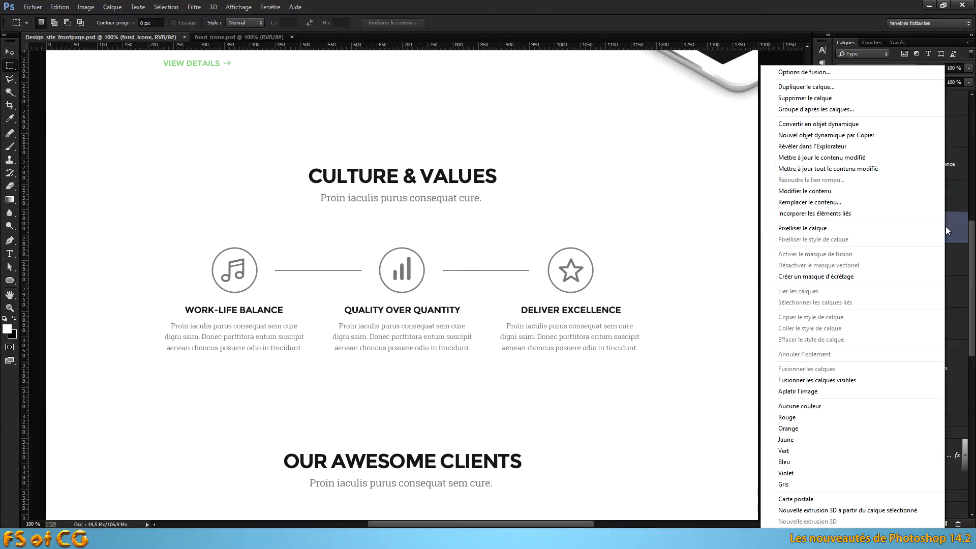
left_click(834, 169)
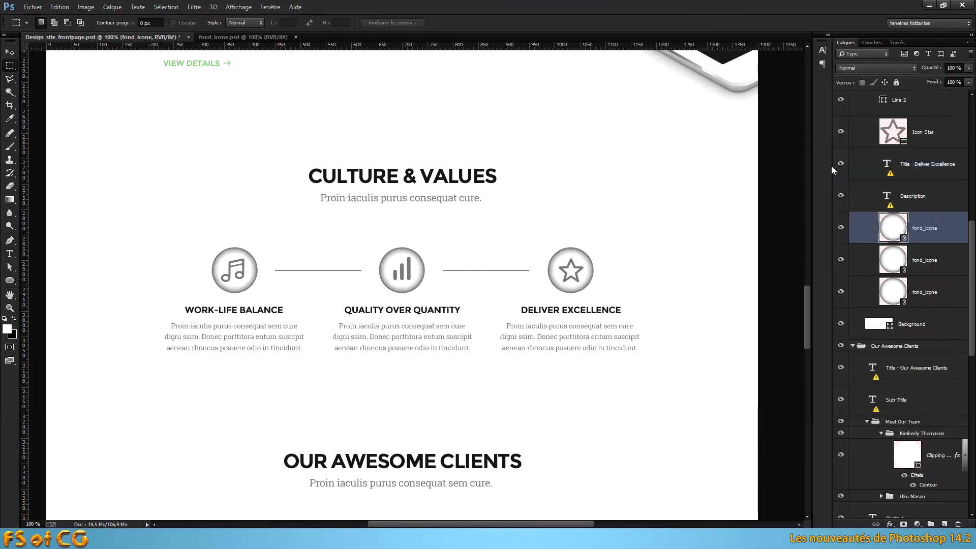